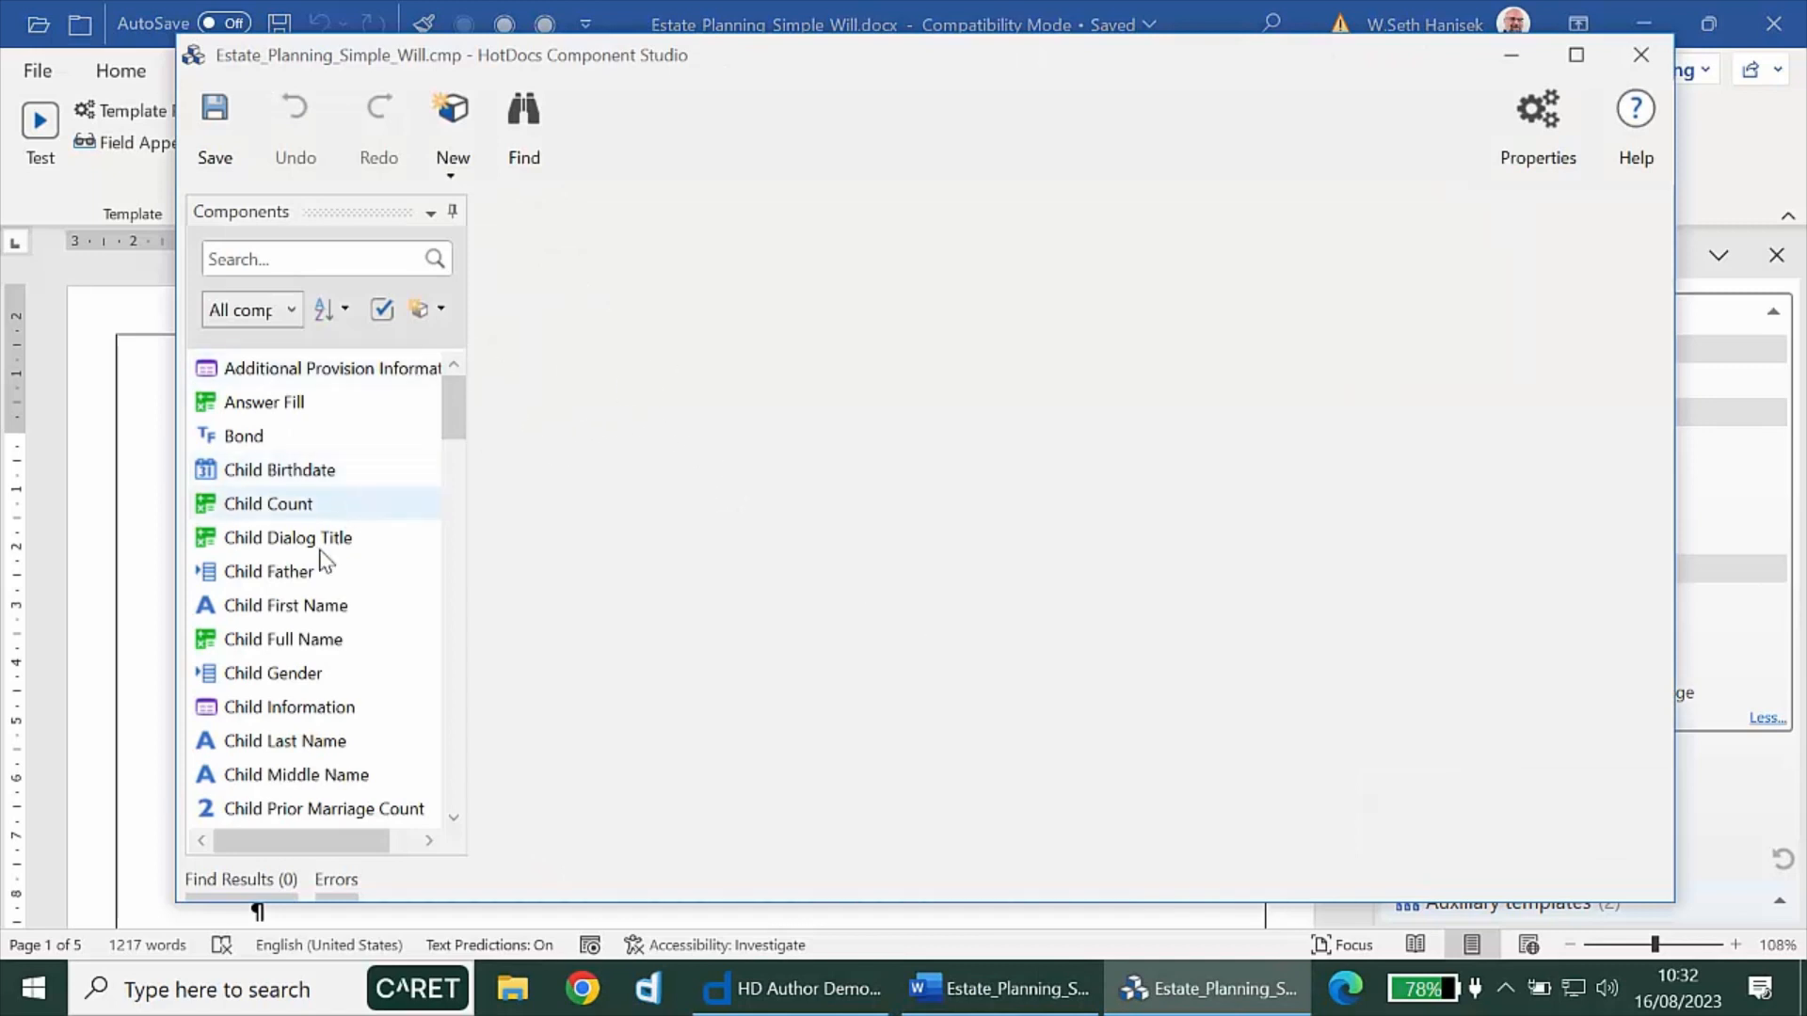
Open the Child First Name component, keep its tab open, and open the Child Last Name component alongside it
click(294, 605)
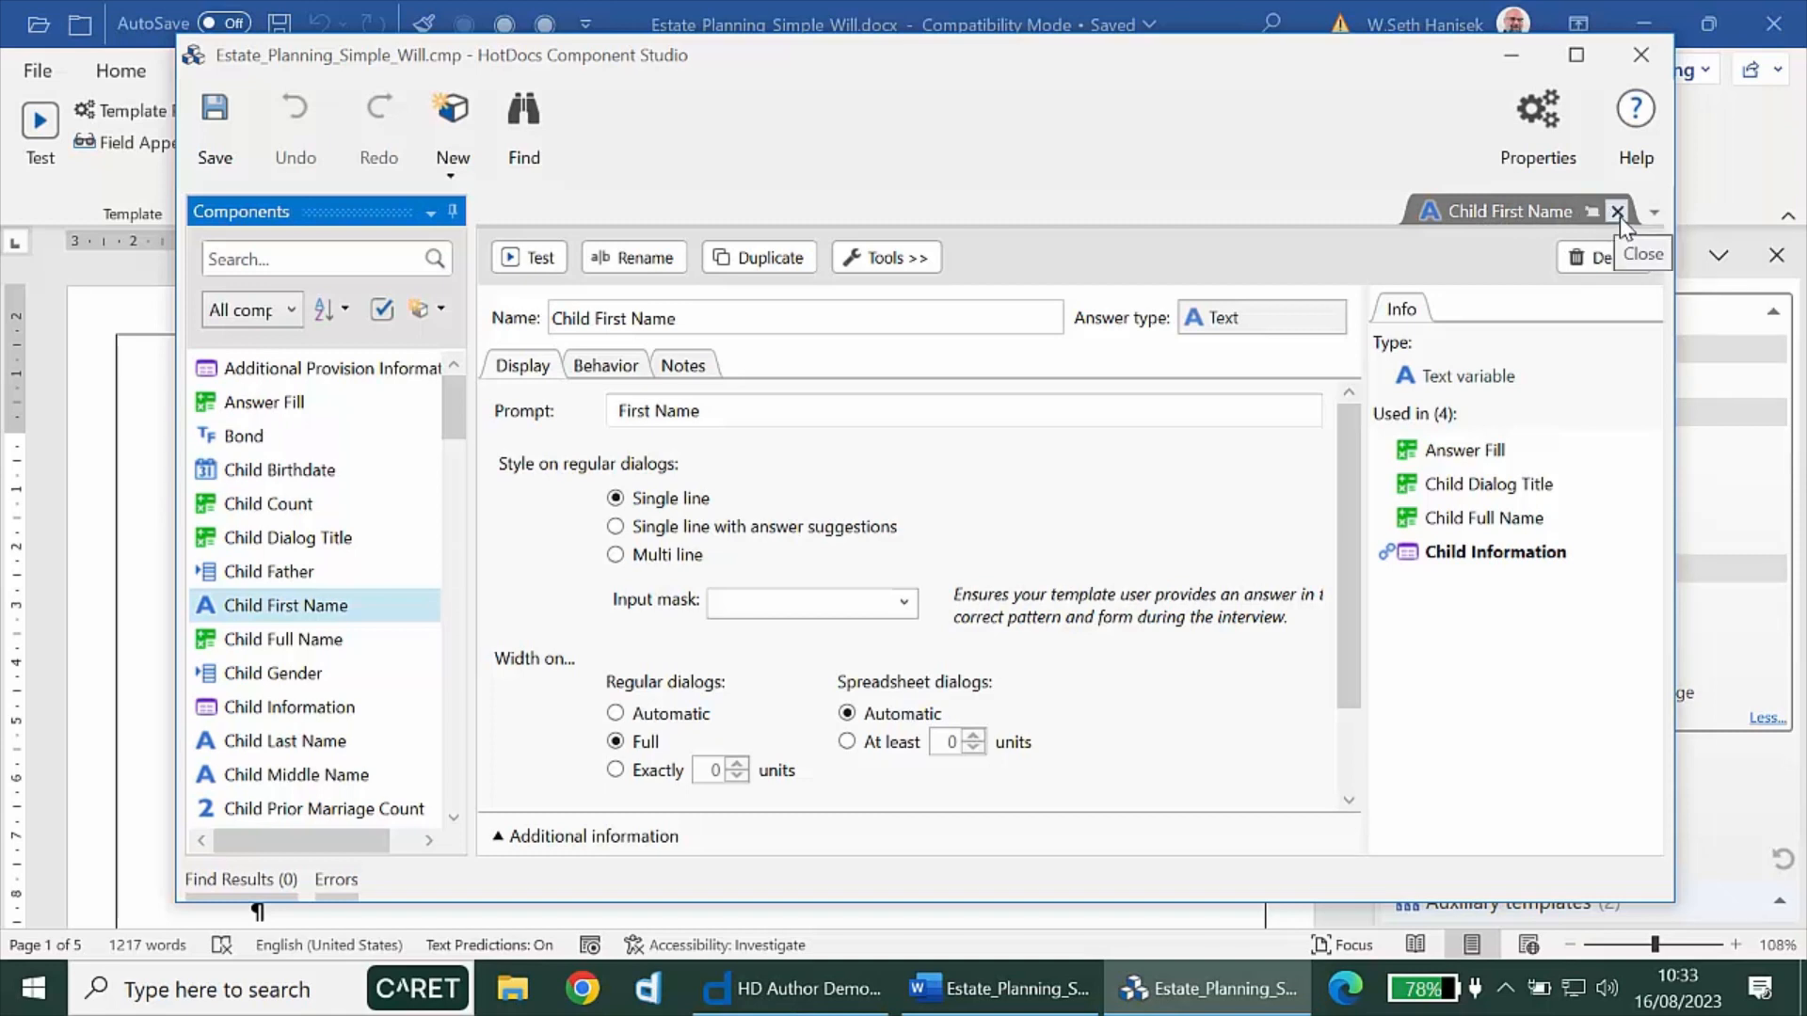
click(1590, 212)
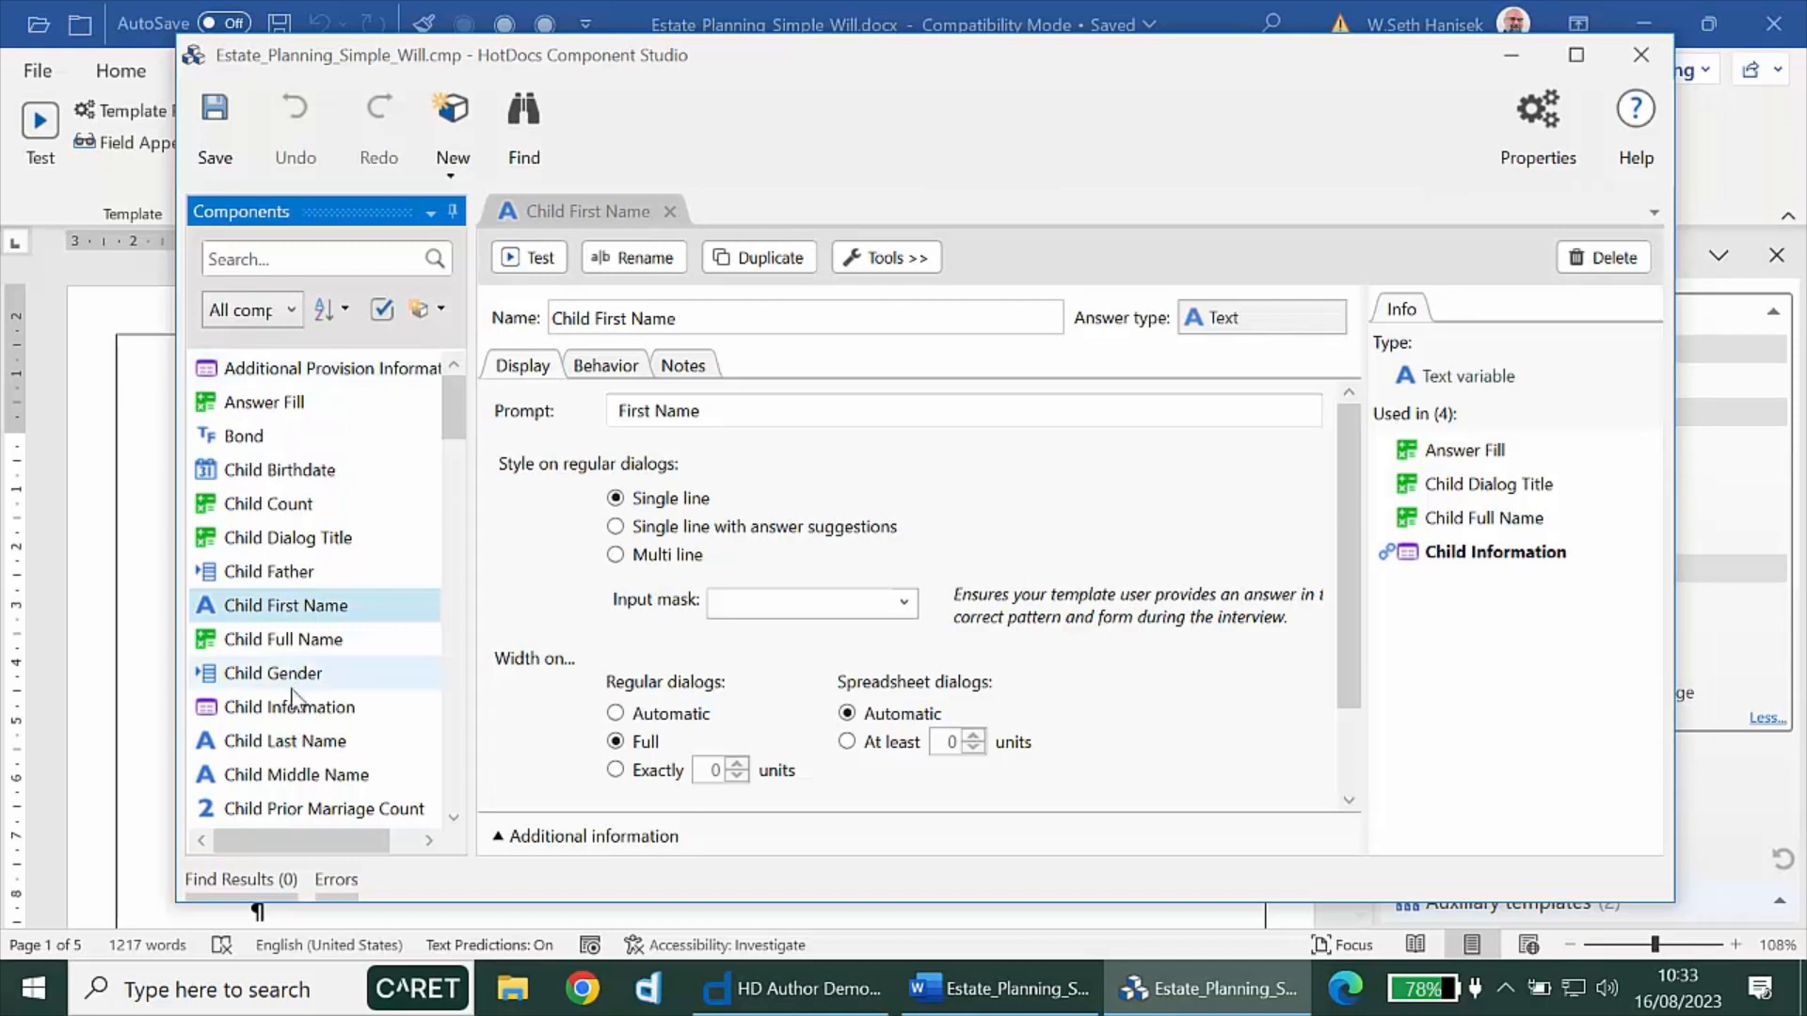
click(284, 740)
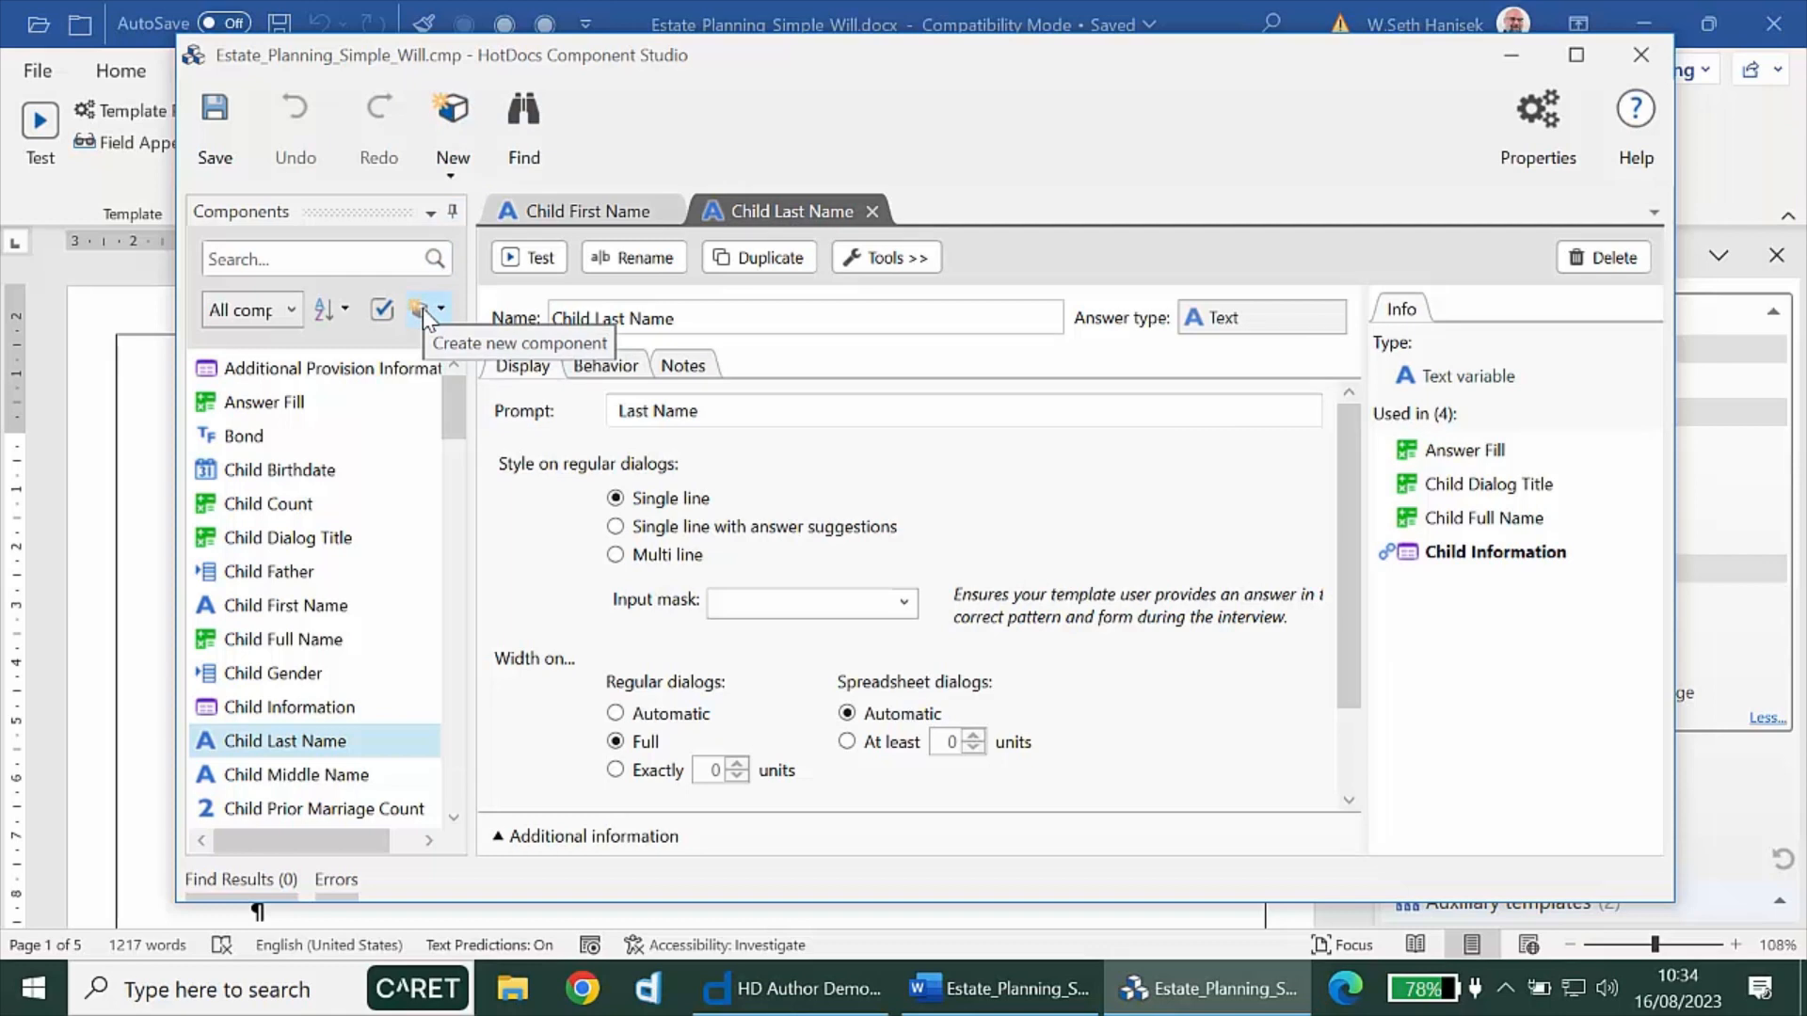
click(453, 158)
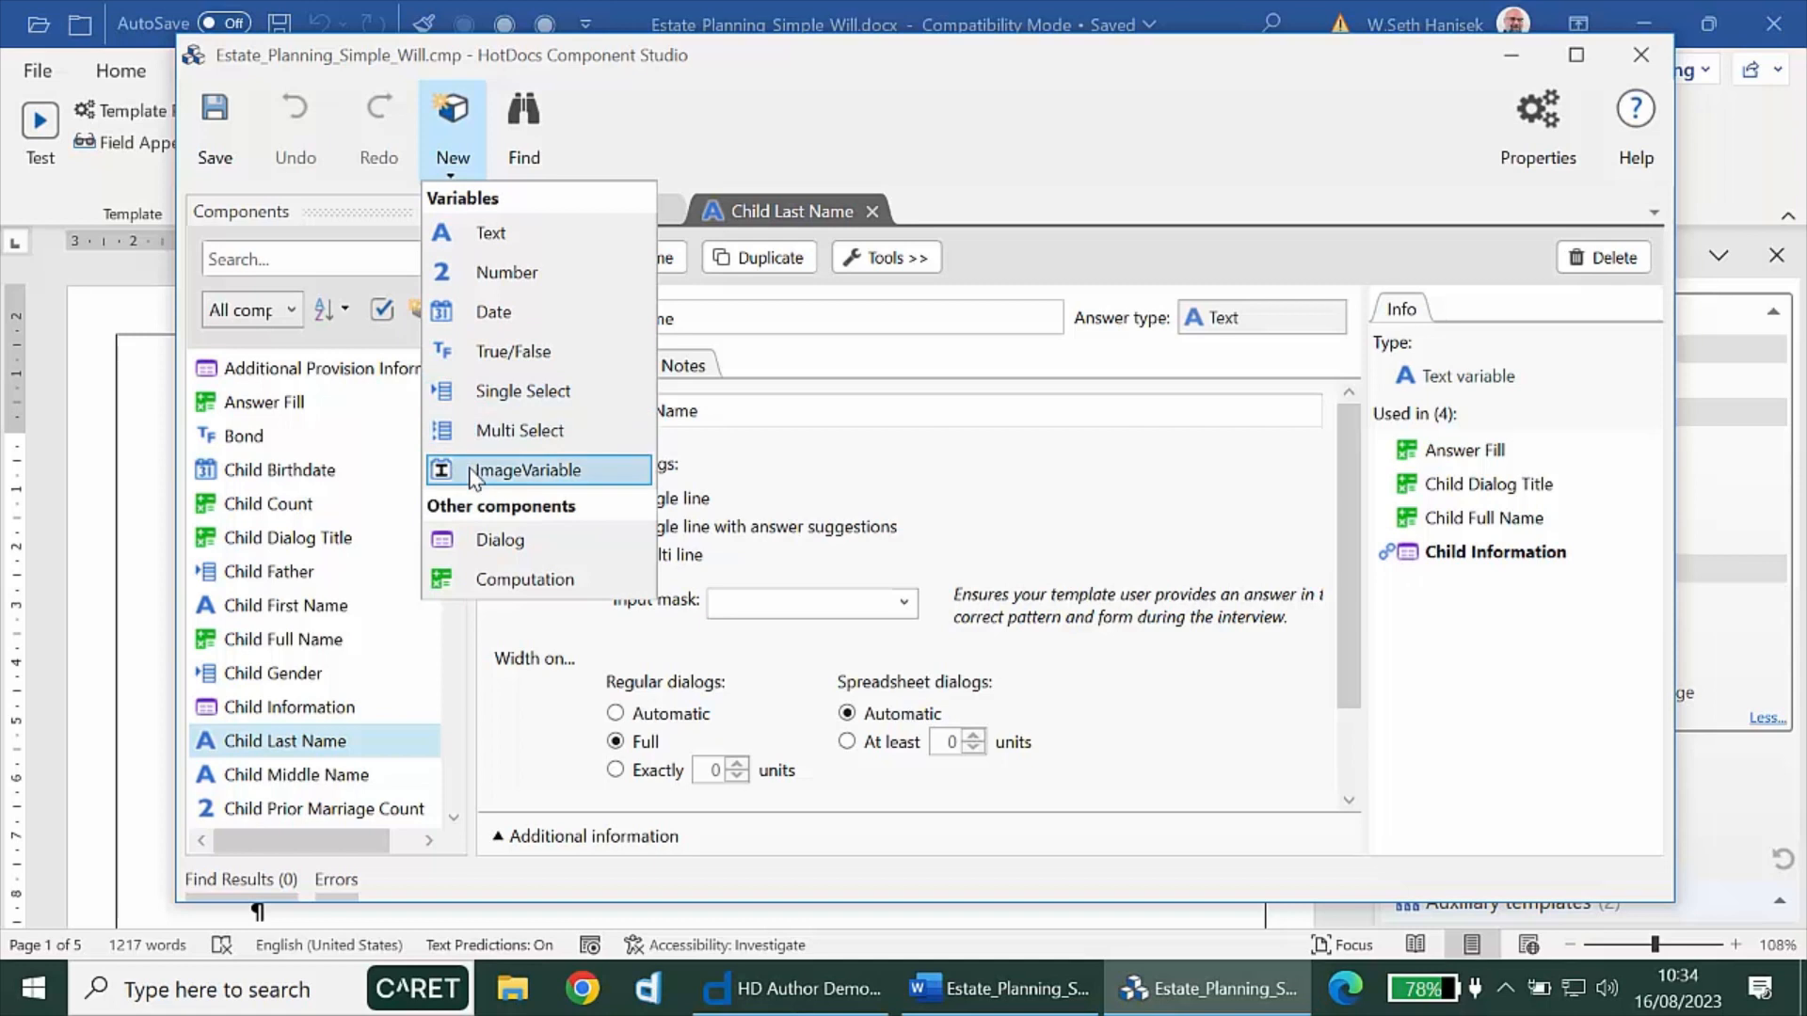
click(871, 501)
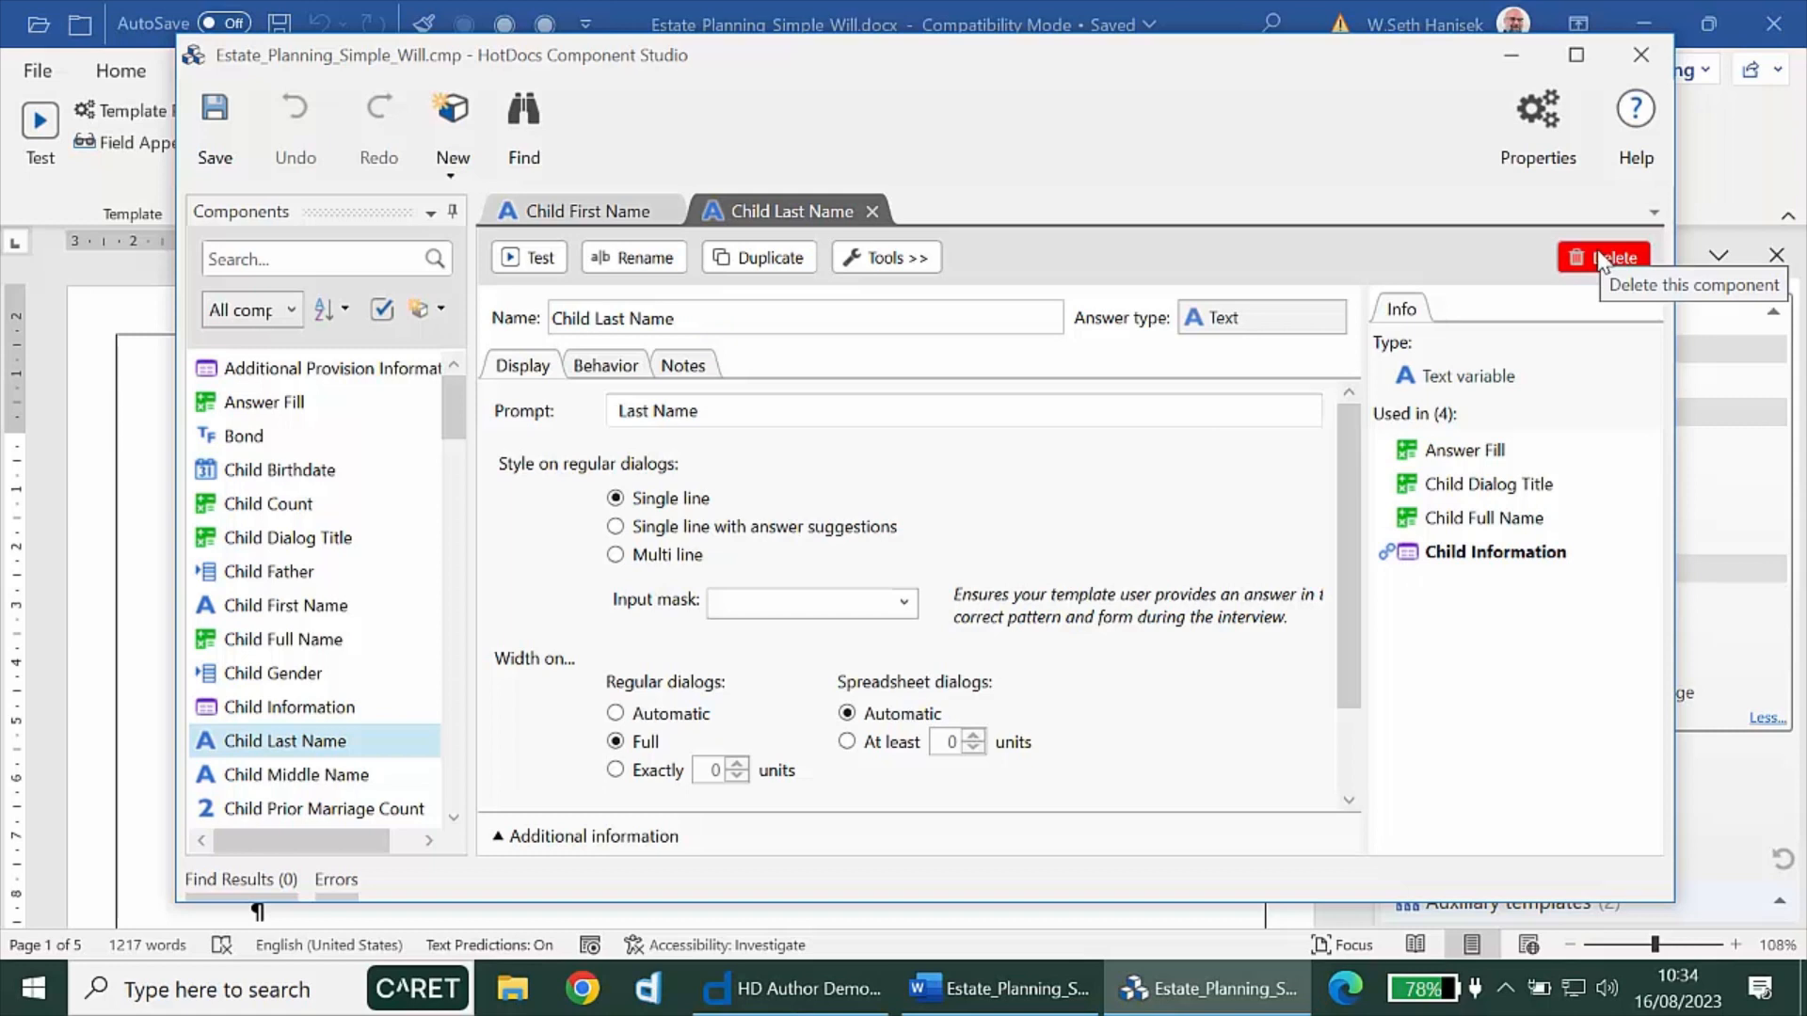
right_click(301, 737)
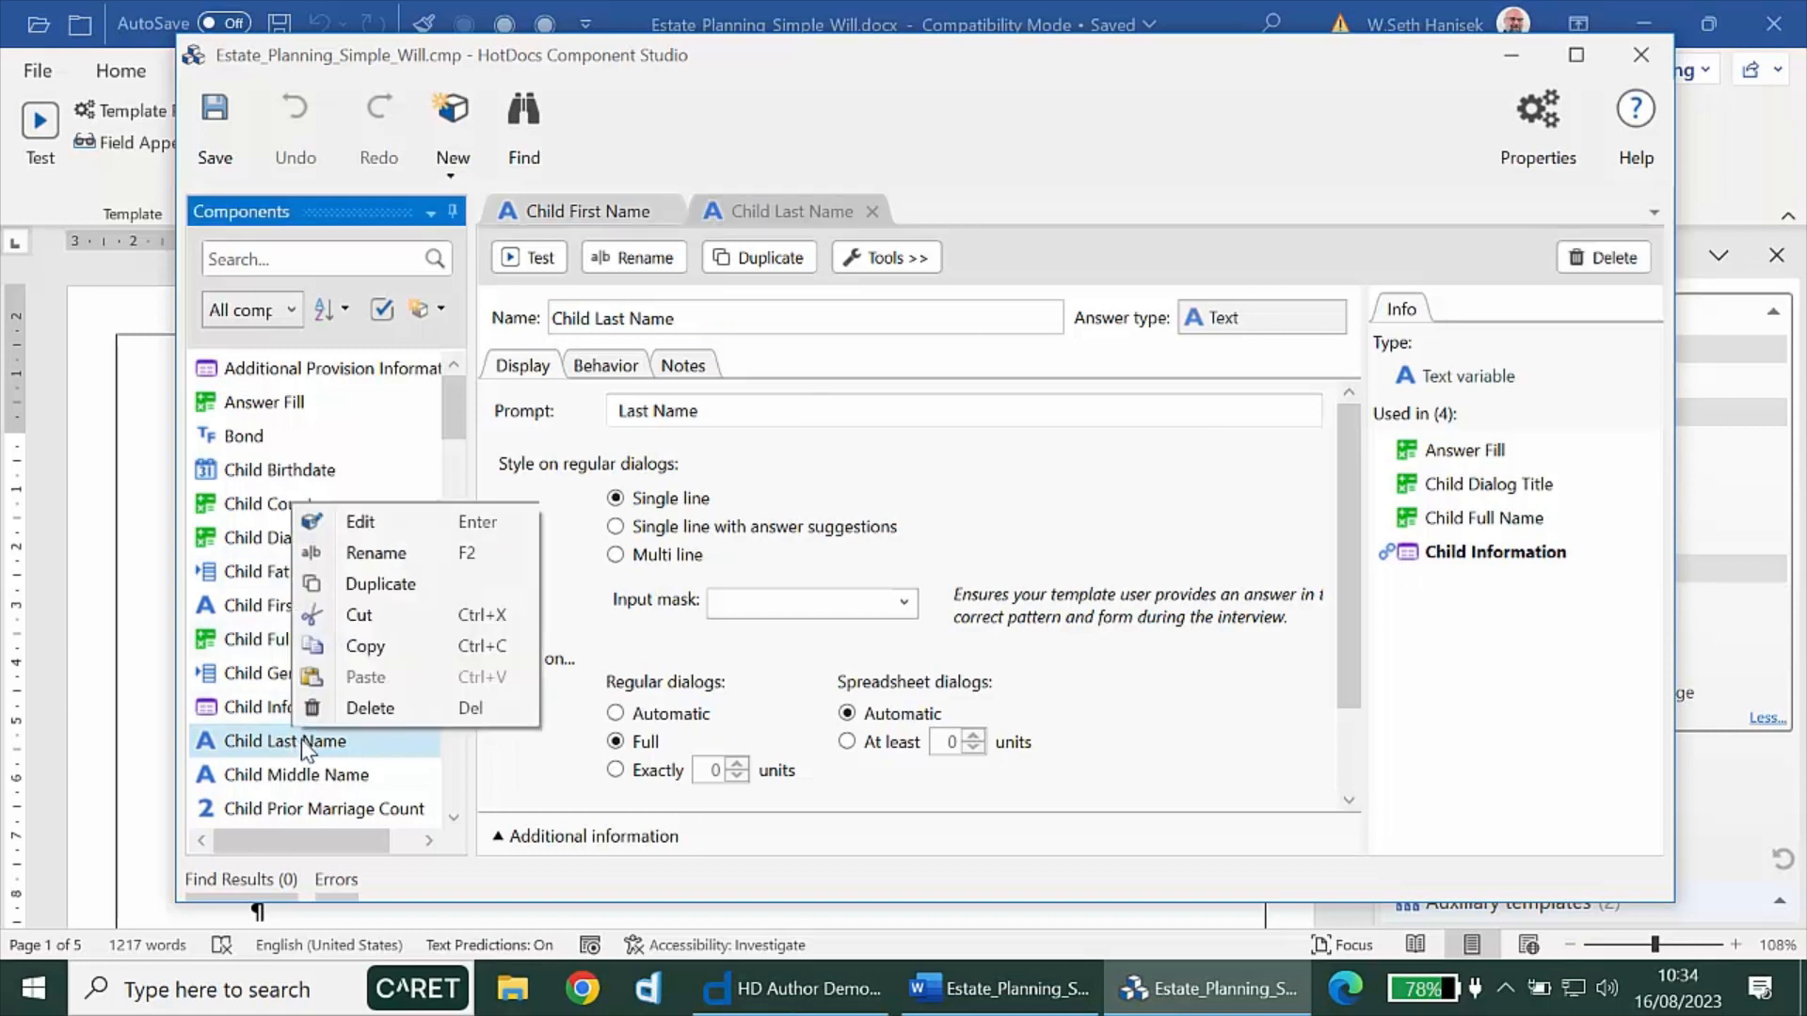
click(367, 713)
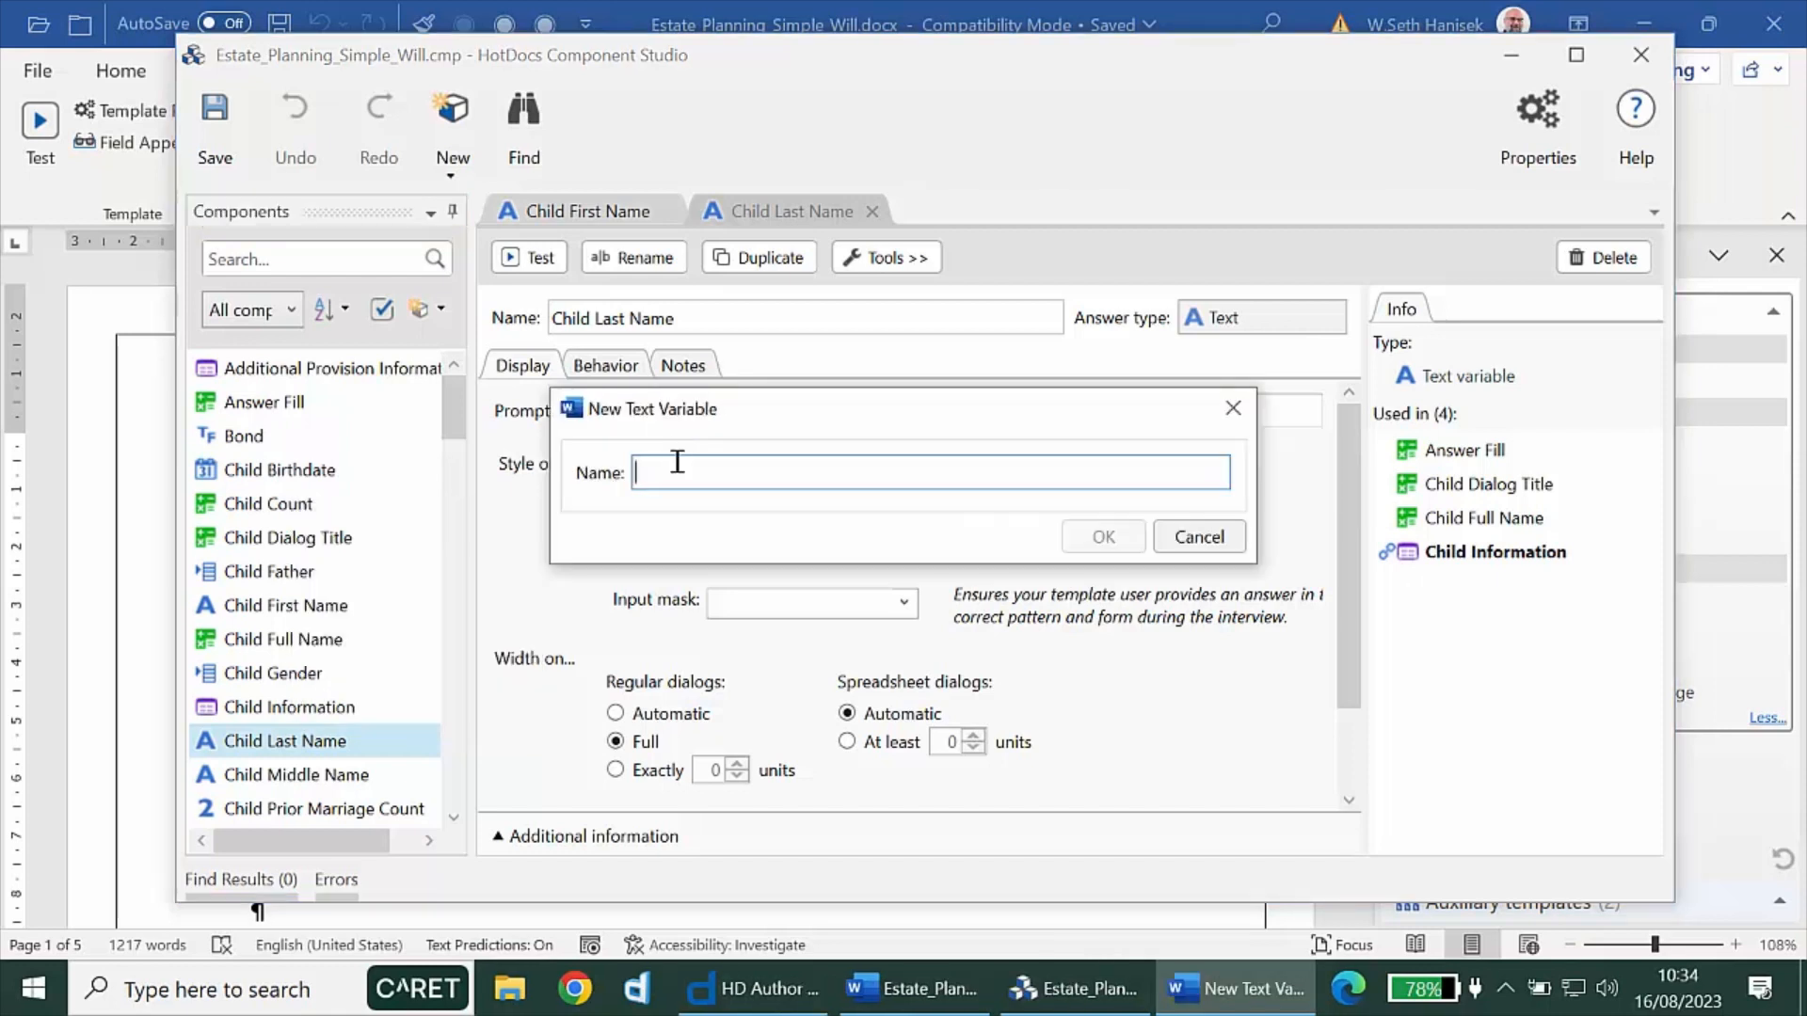
Create a new text variable named Test and save the component file
text(Test)
key(Return)
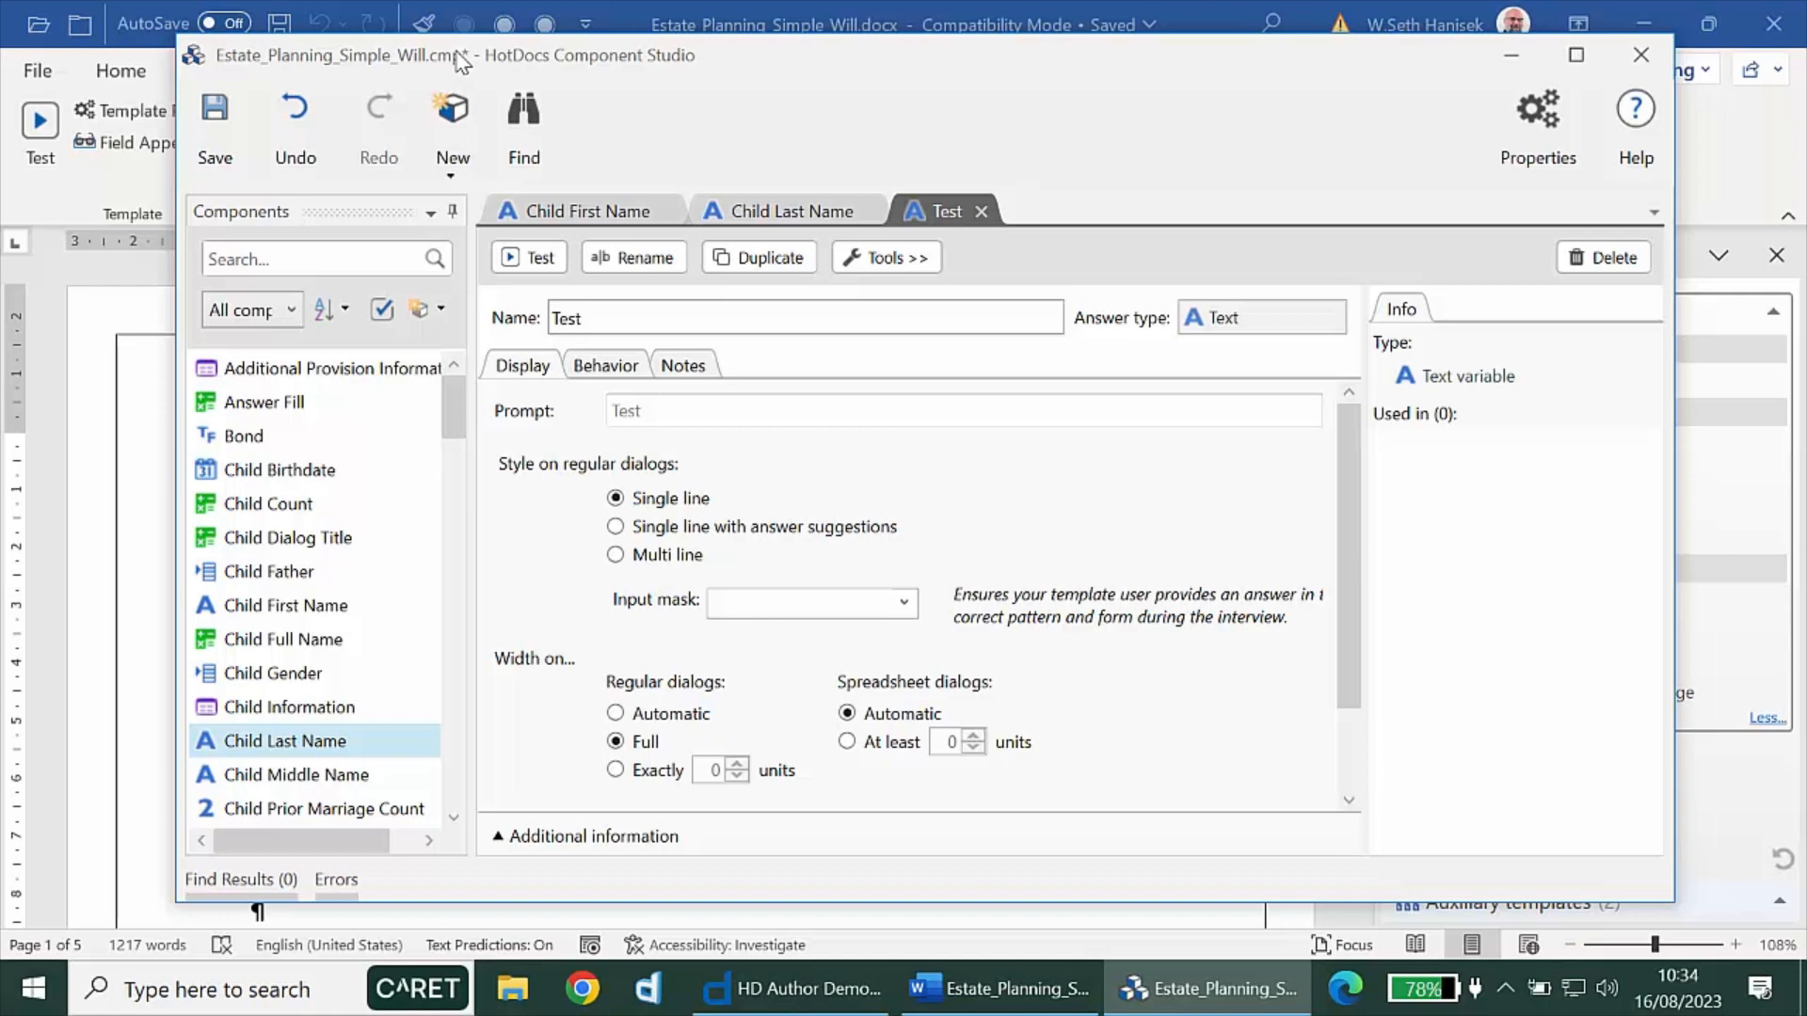
click(231, 133)
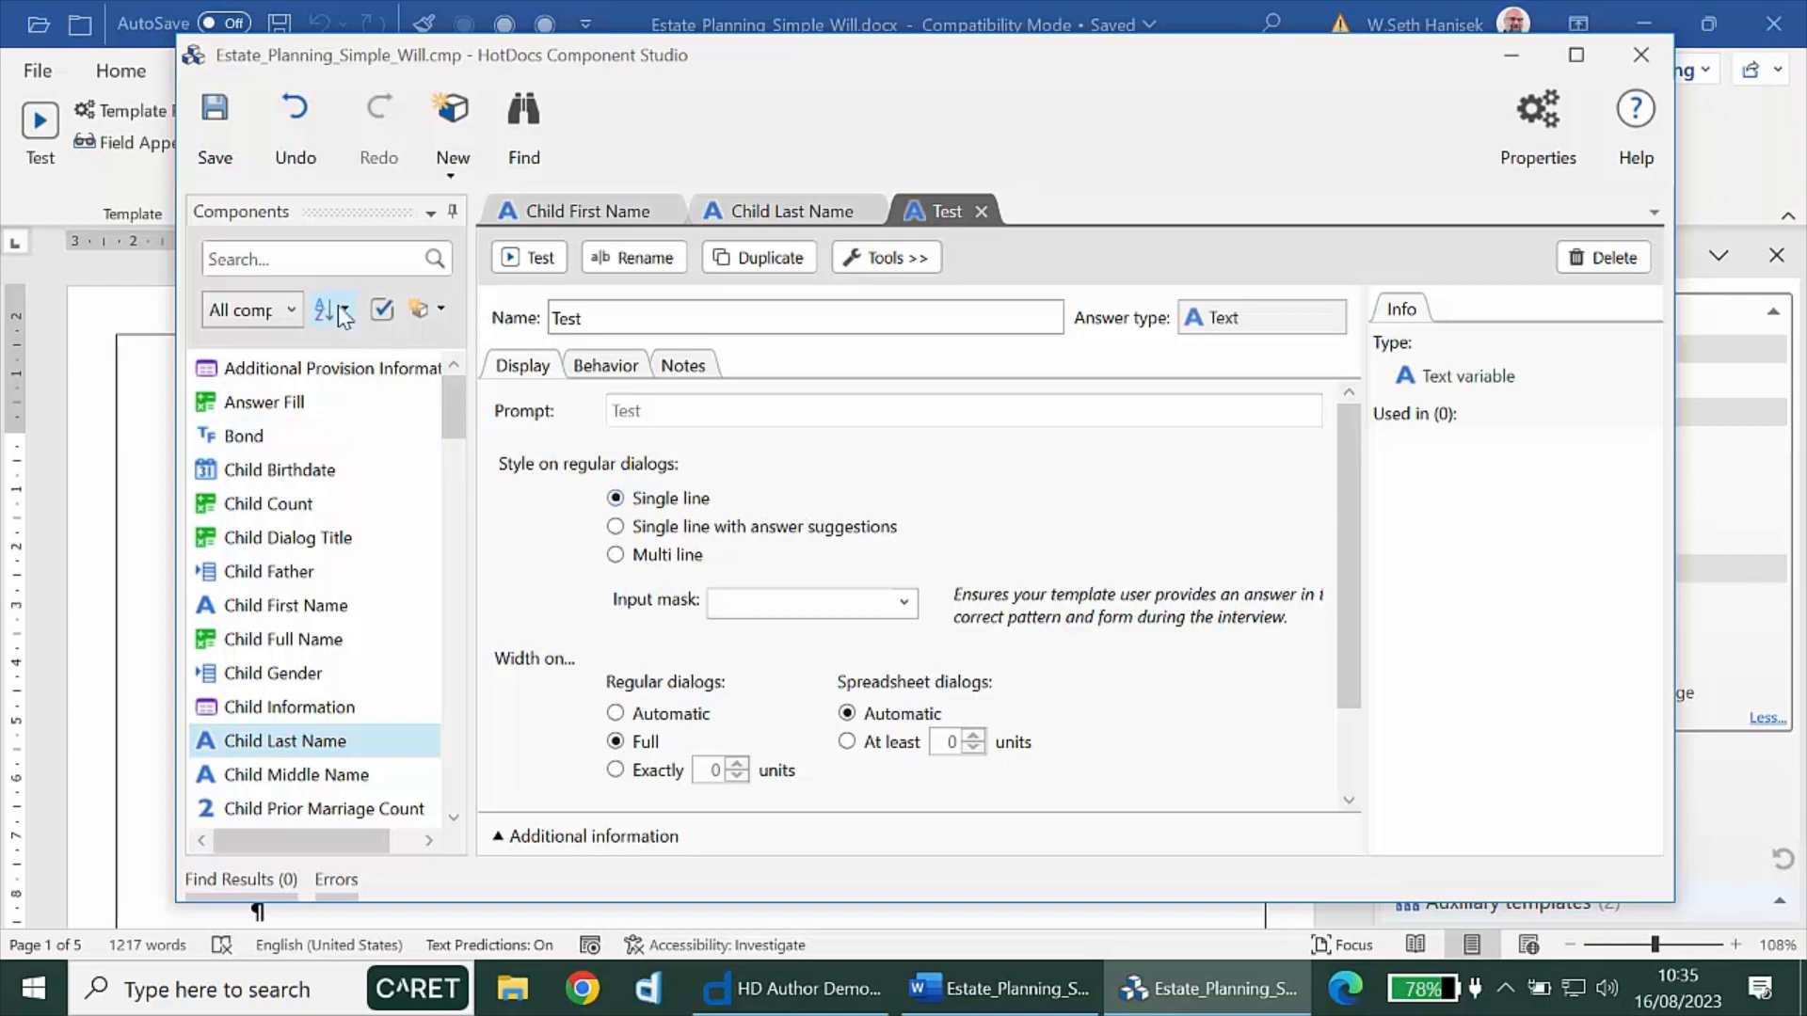
Search the component list for Child and for Testator, and clear the search to list all components again
click(248, 263)
text(Child)
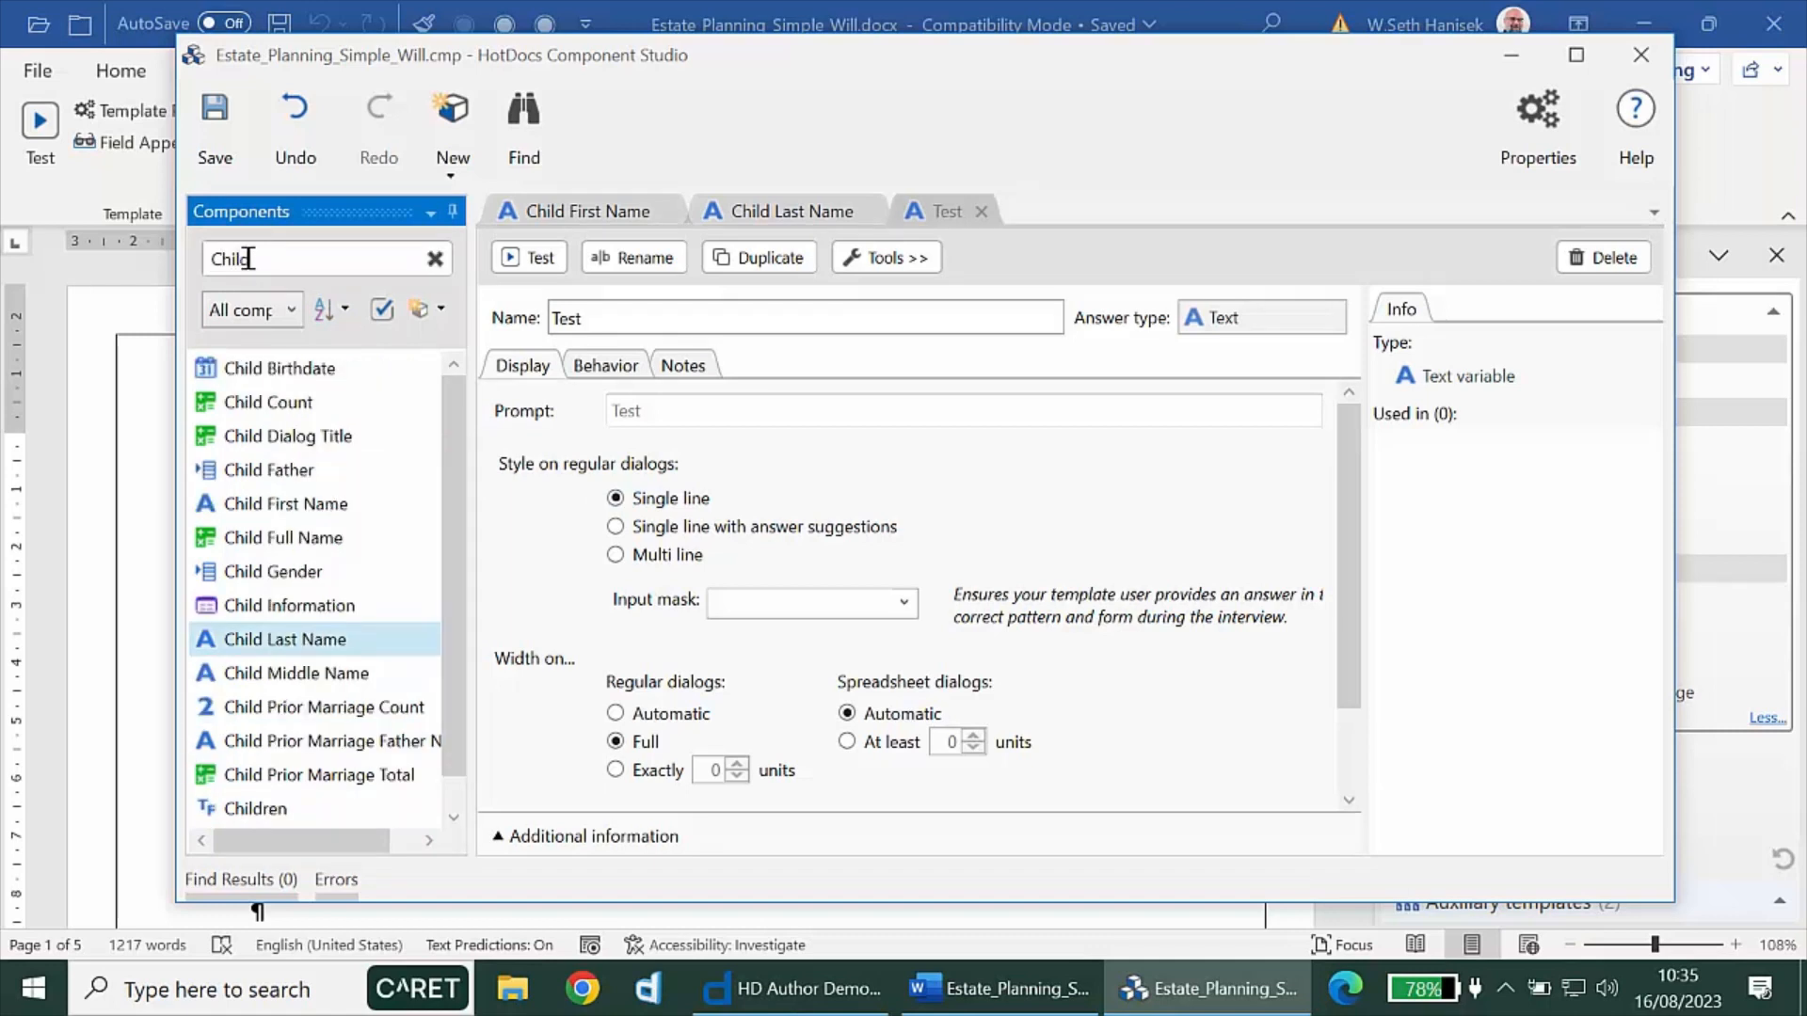
key(ctrl+a)
key(BackSpace)
text(Testator)
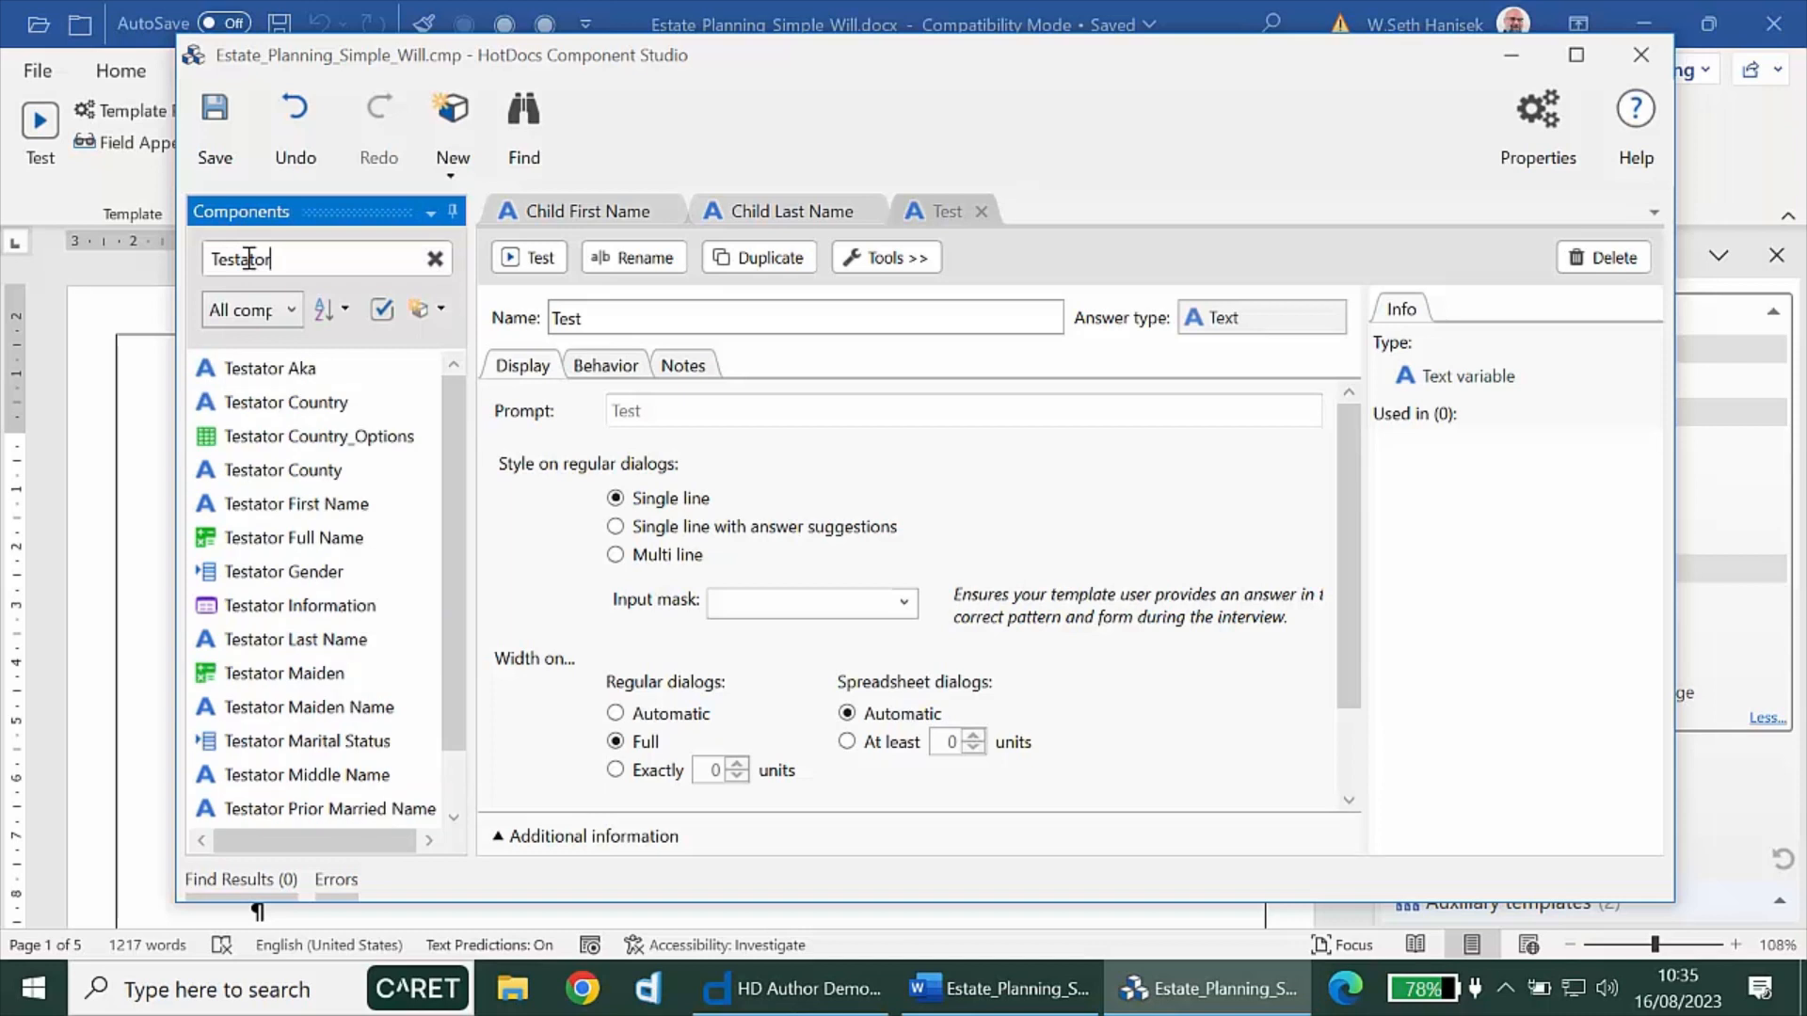
click(435, 258)
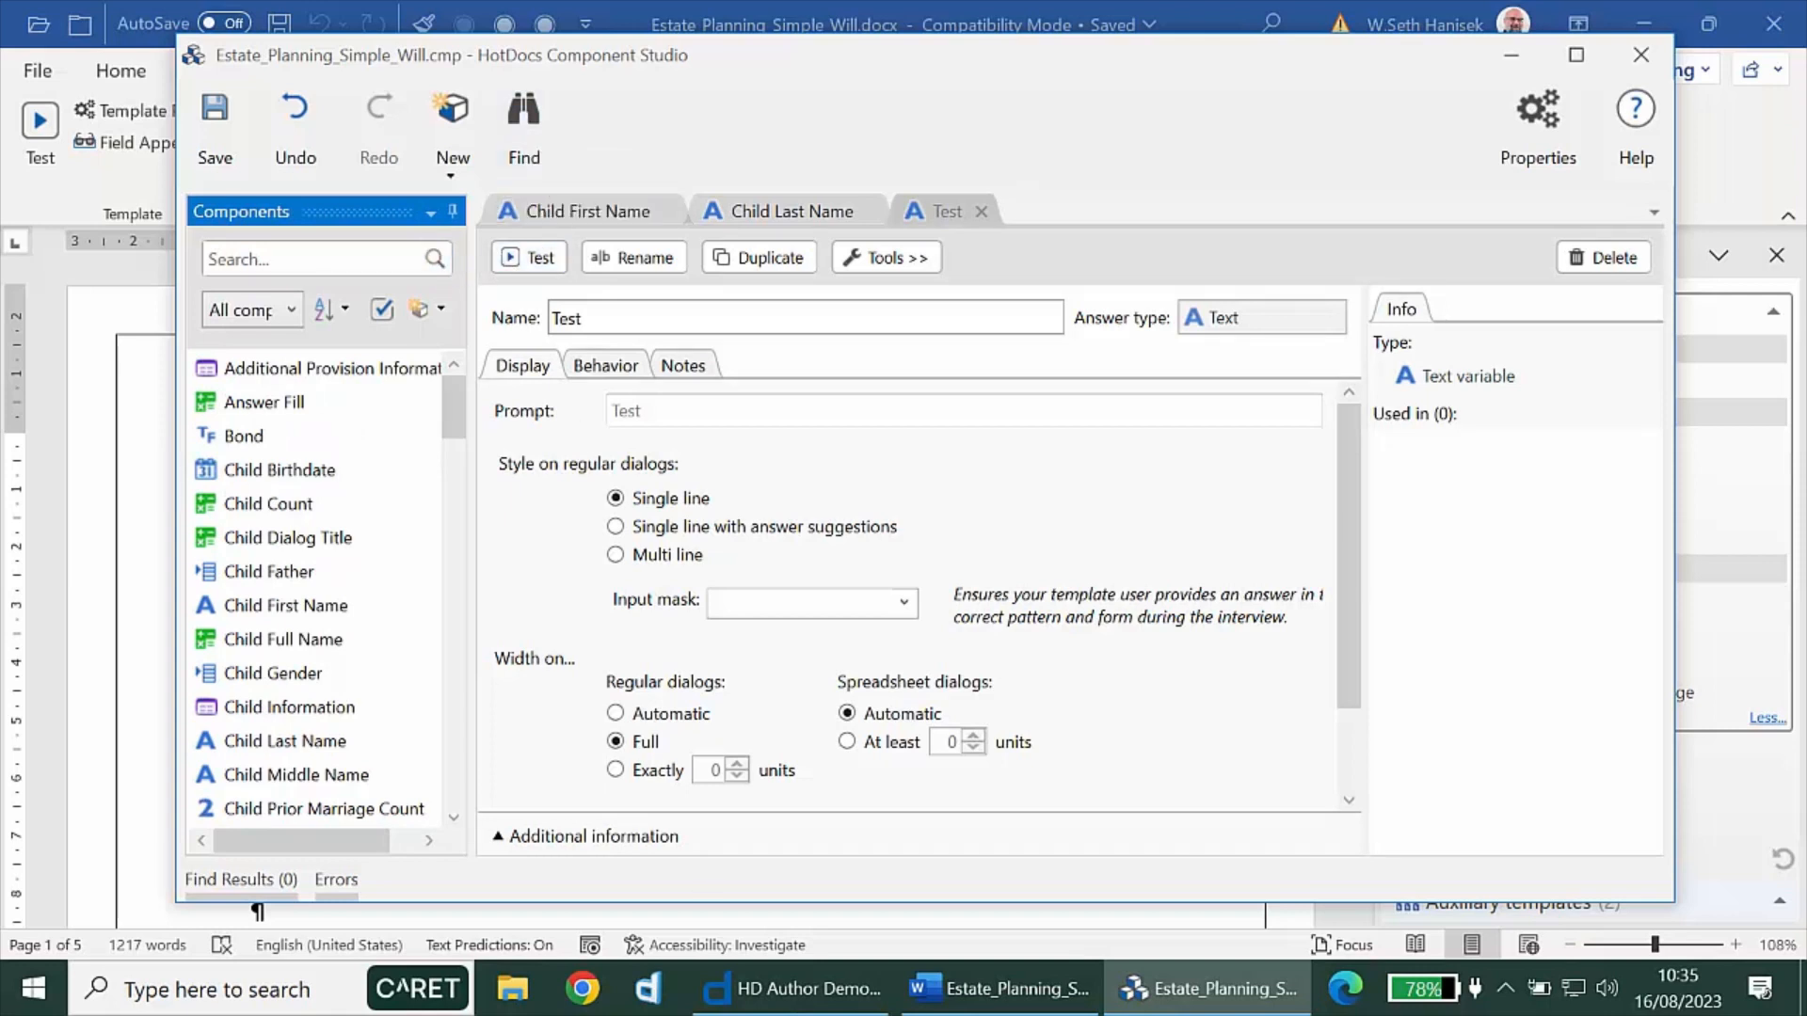
Find SPACE in all searchable text of the components, matching case and whole word
click(530, 162)
drag(364, 233, 757, 170)
click(666, 257)
text(SPAC)
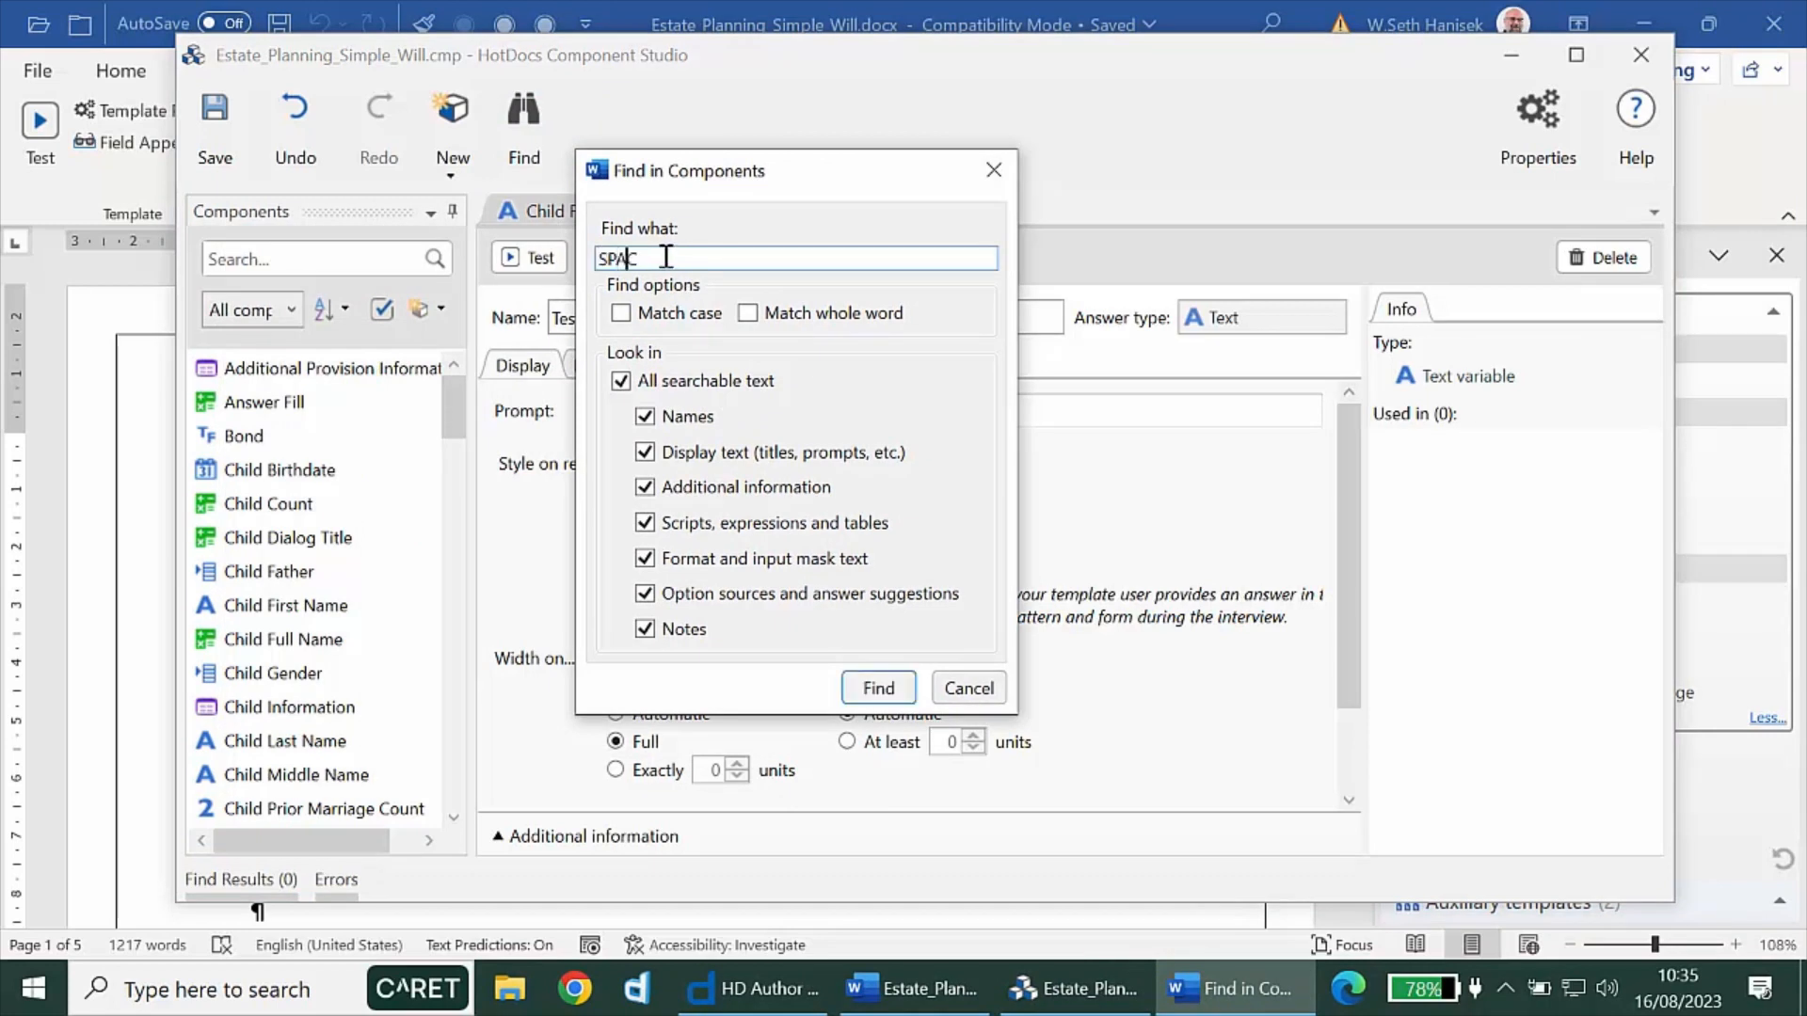
text(E)
click(623, 315)
click(748, 313)
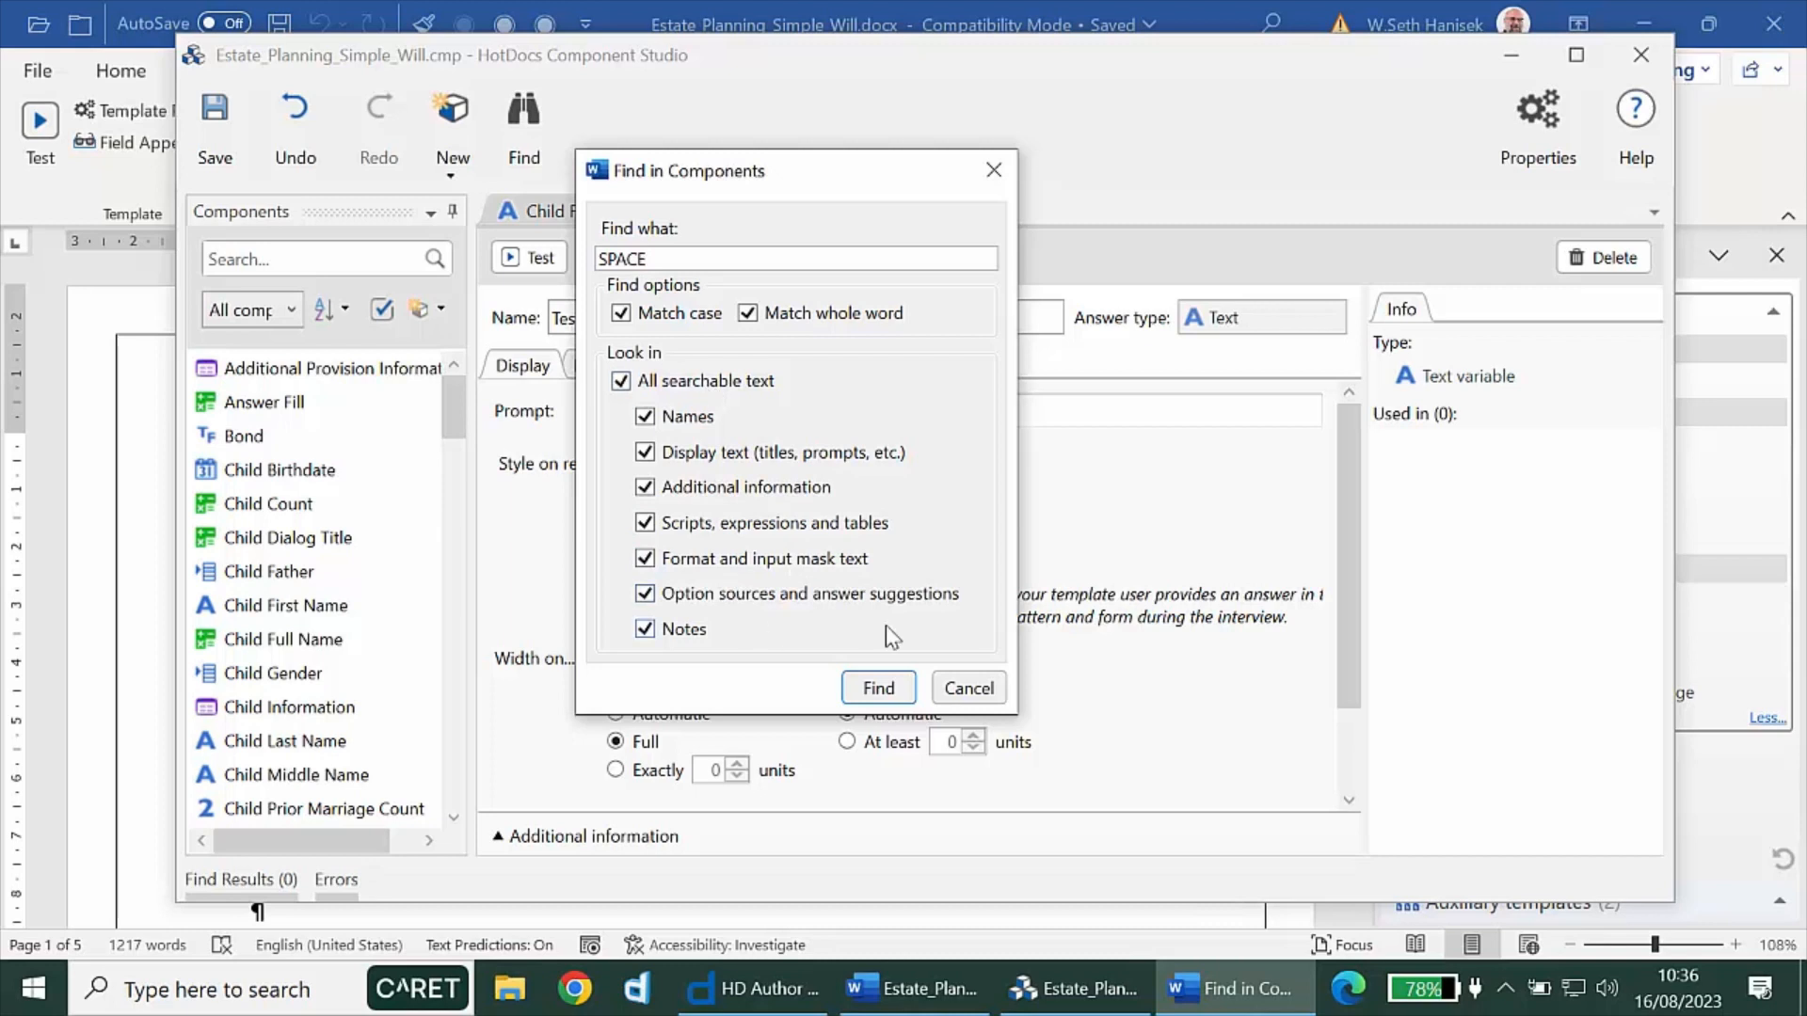
click(876, 688)
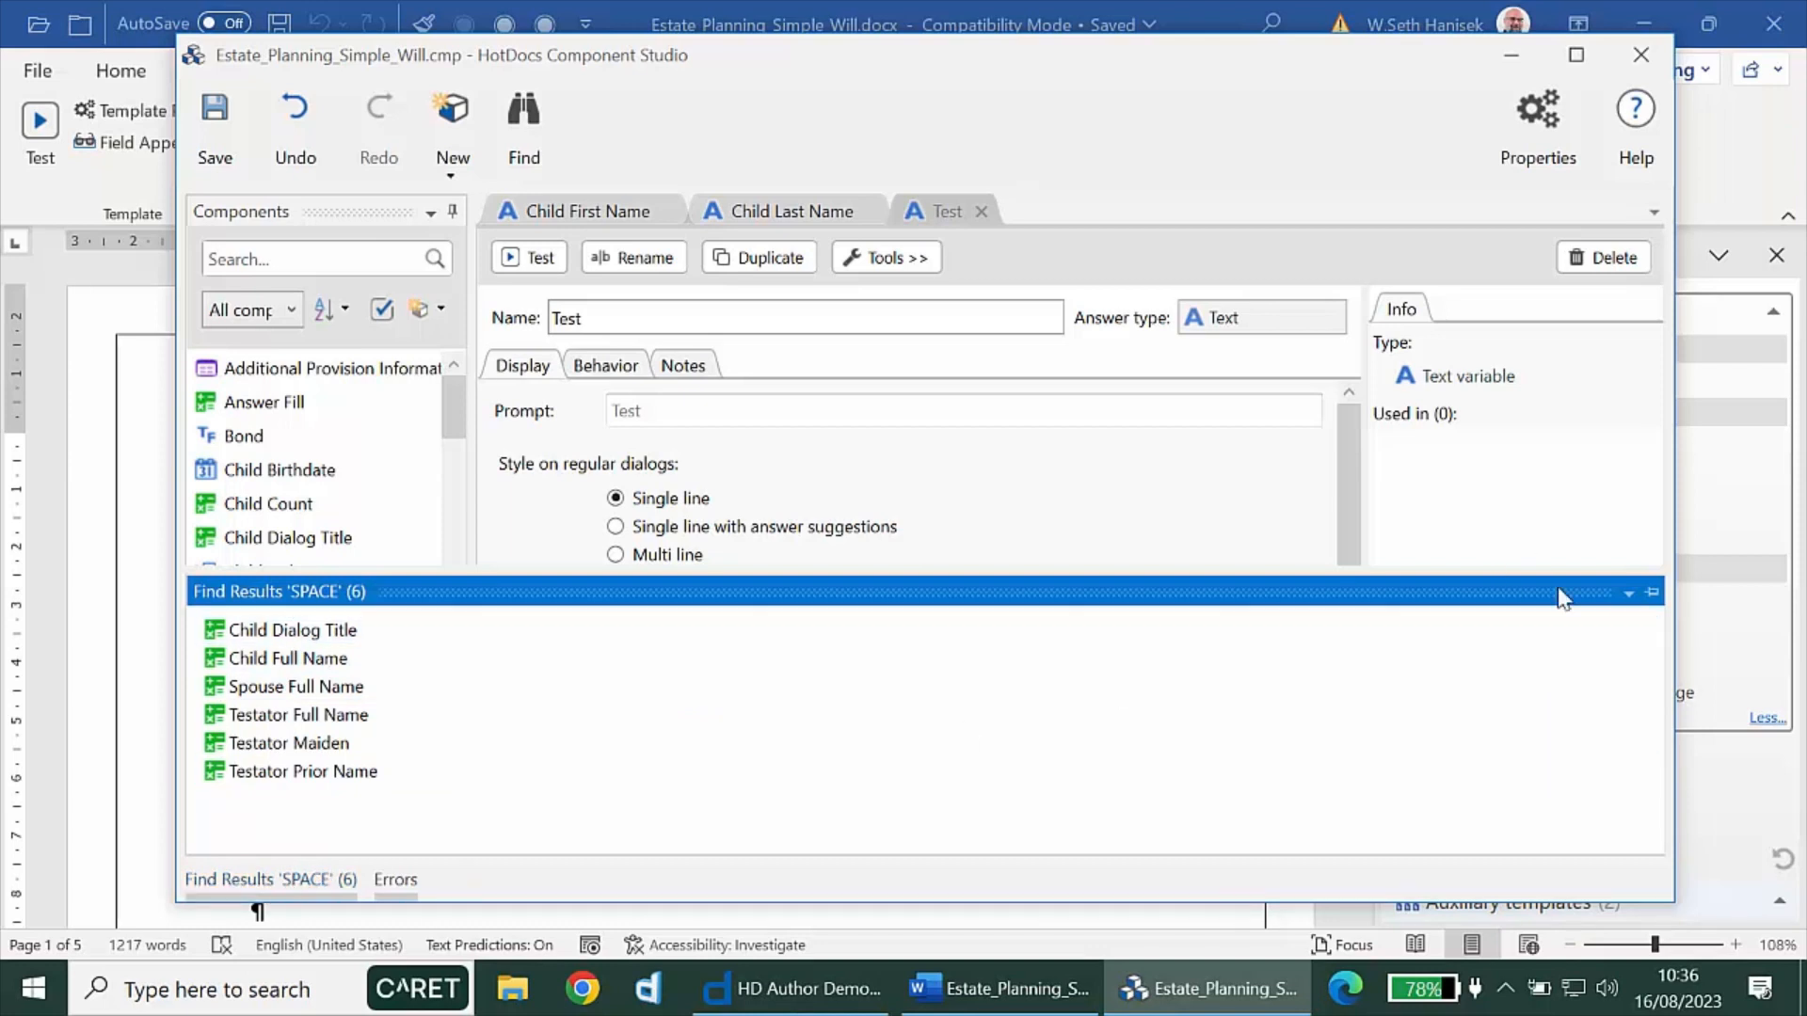
Pin the find results pane in place and return it to auto-hide
click(1651, 593)
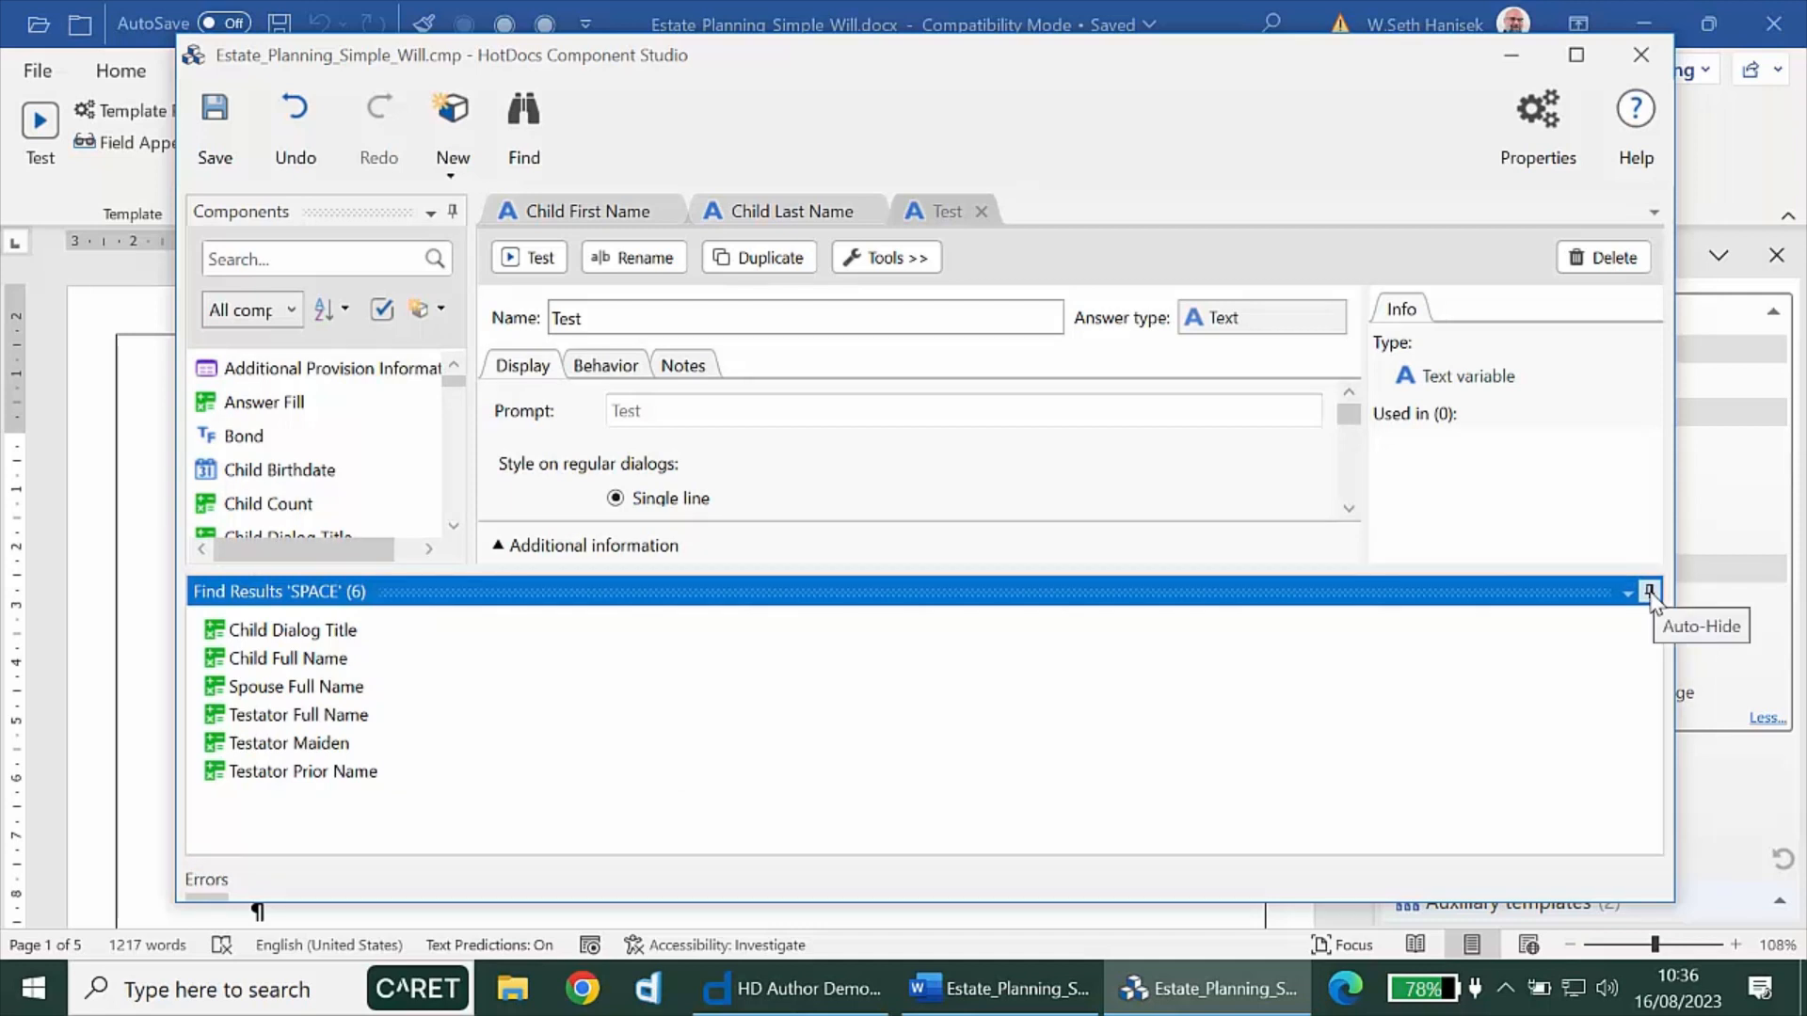
click(1648, 592)
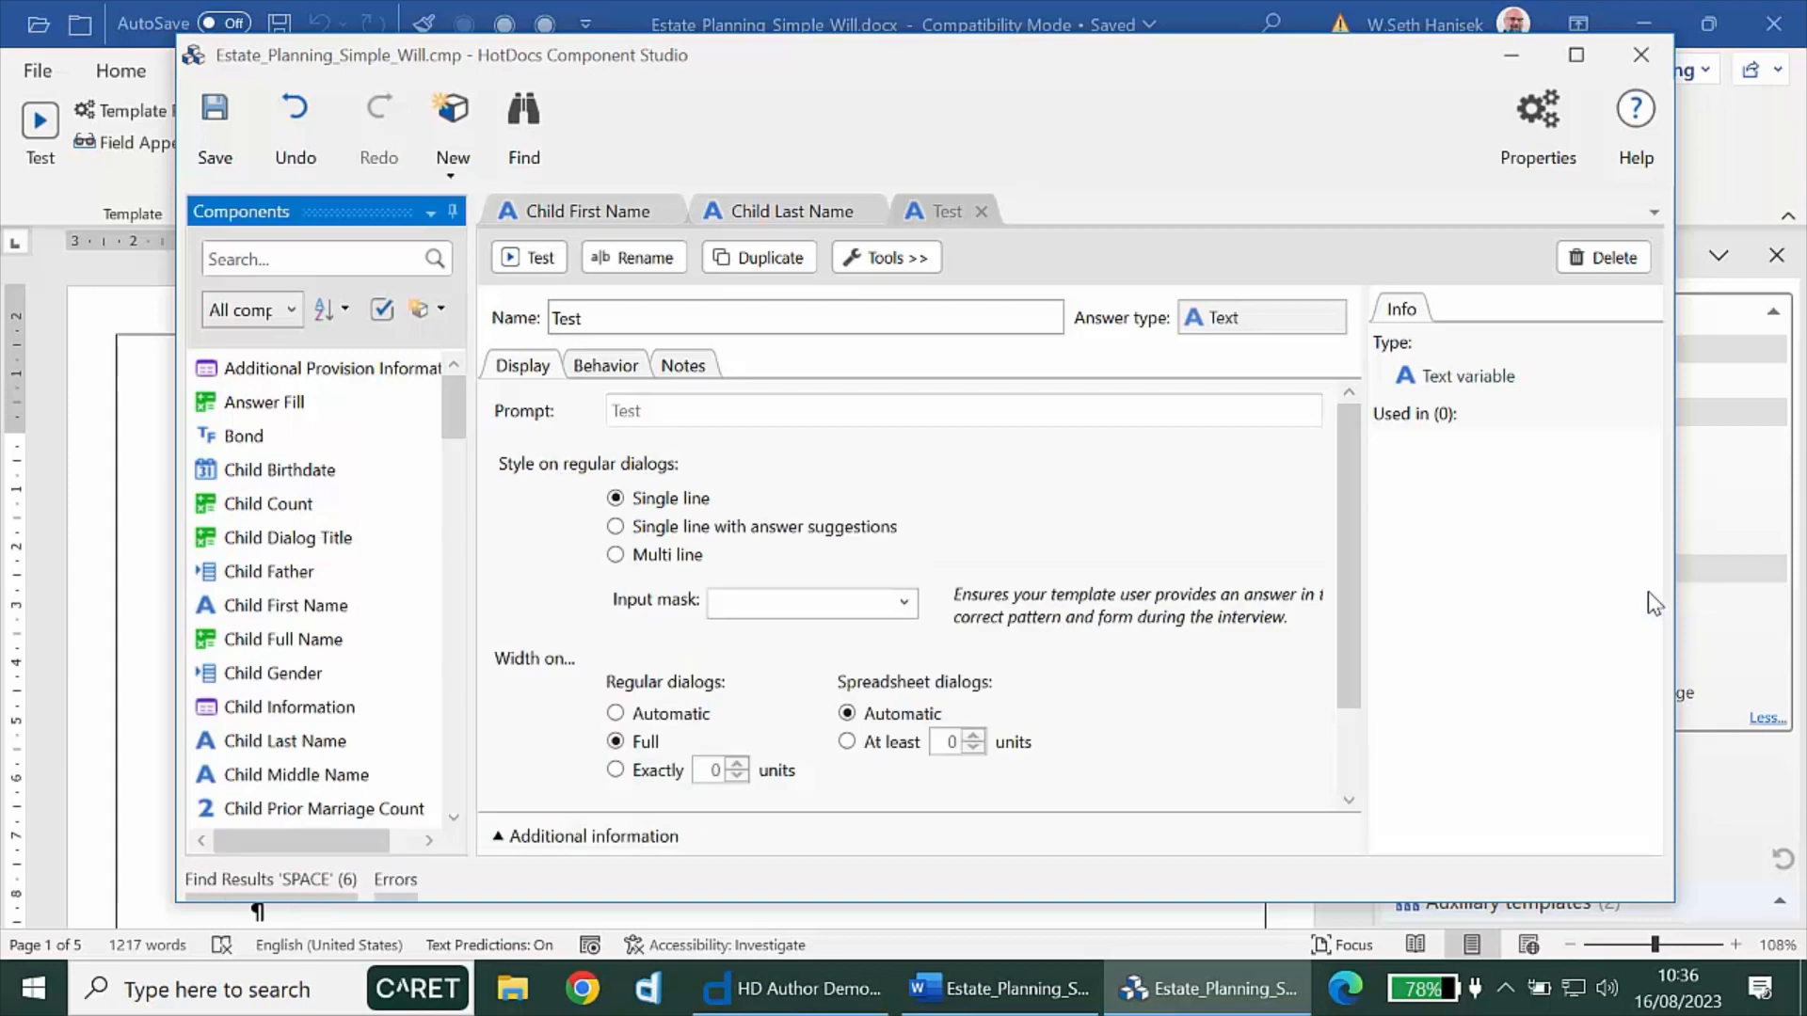
Open the Child Dialog Title and Child Full Name computations from the SPACE find results and view the Child Full Name script
click(280, 884)
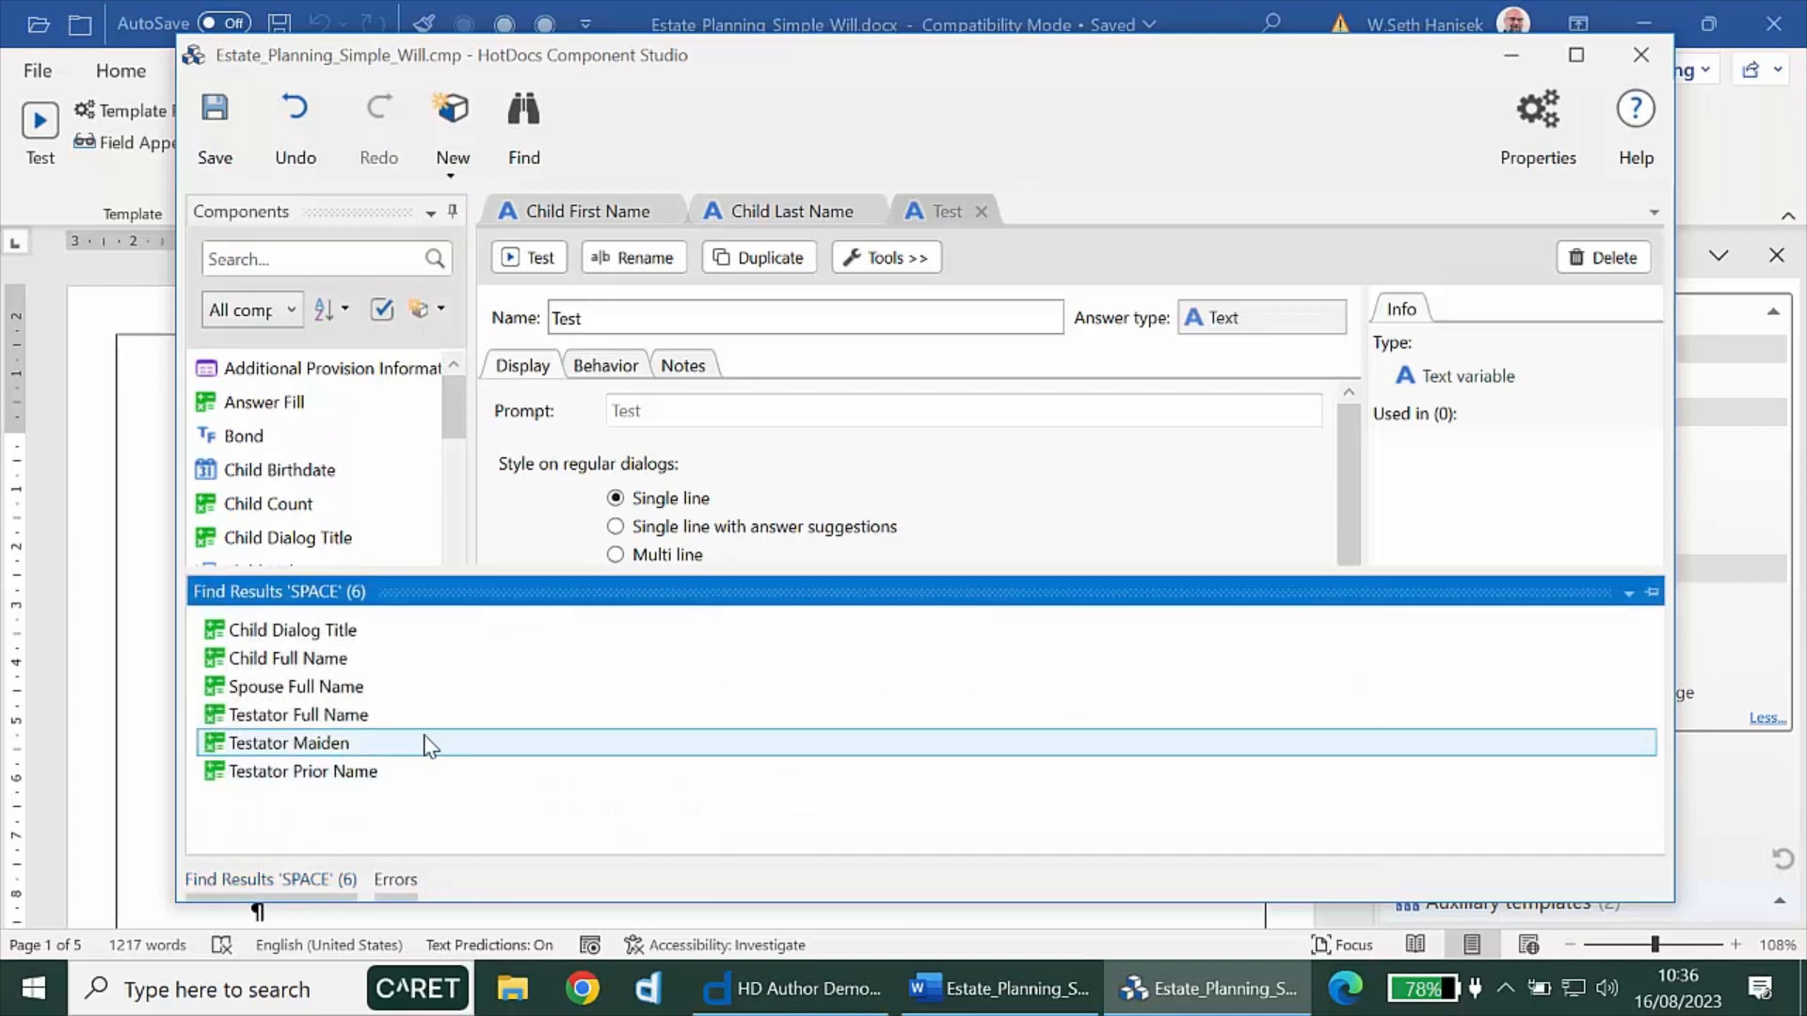
double_click(297, 638)
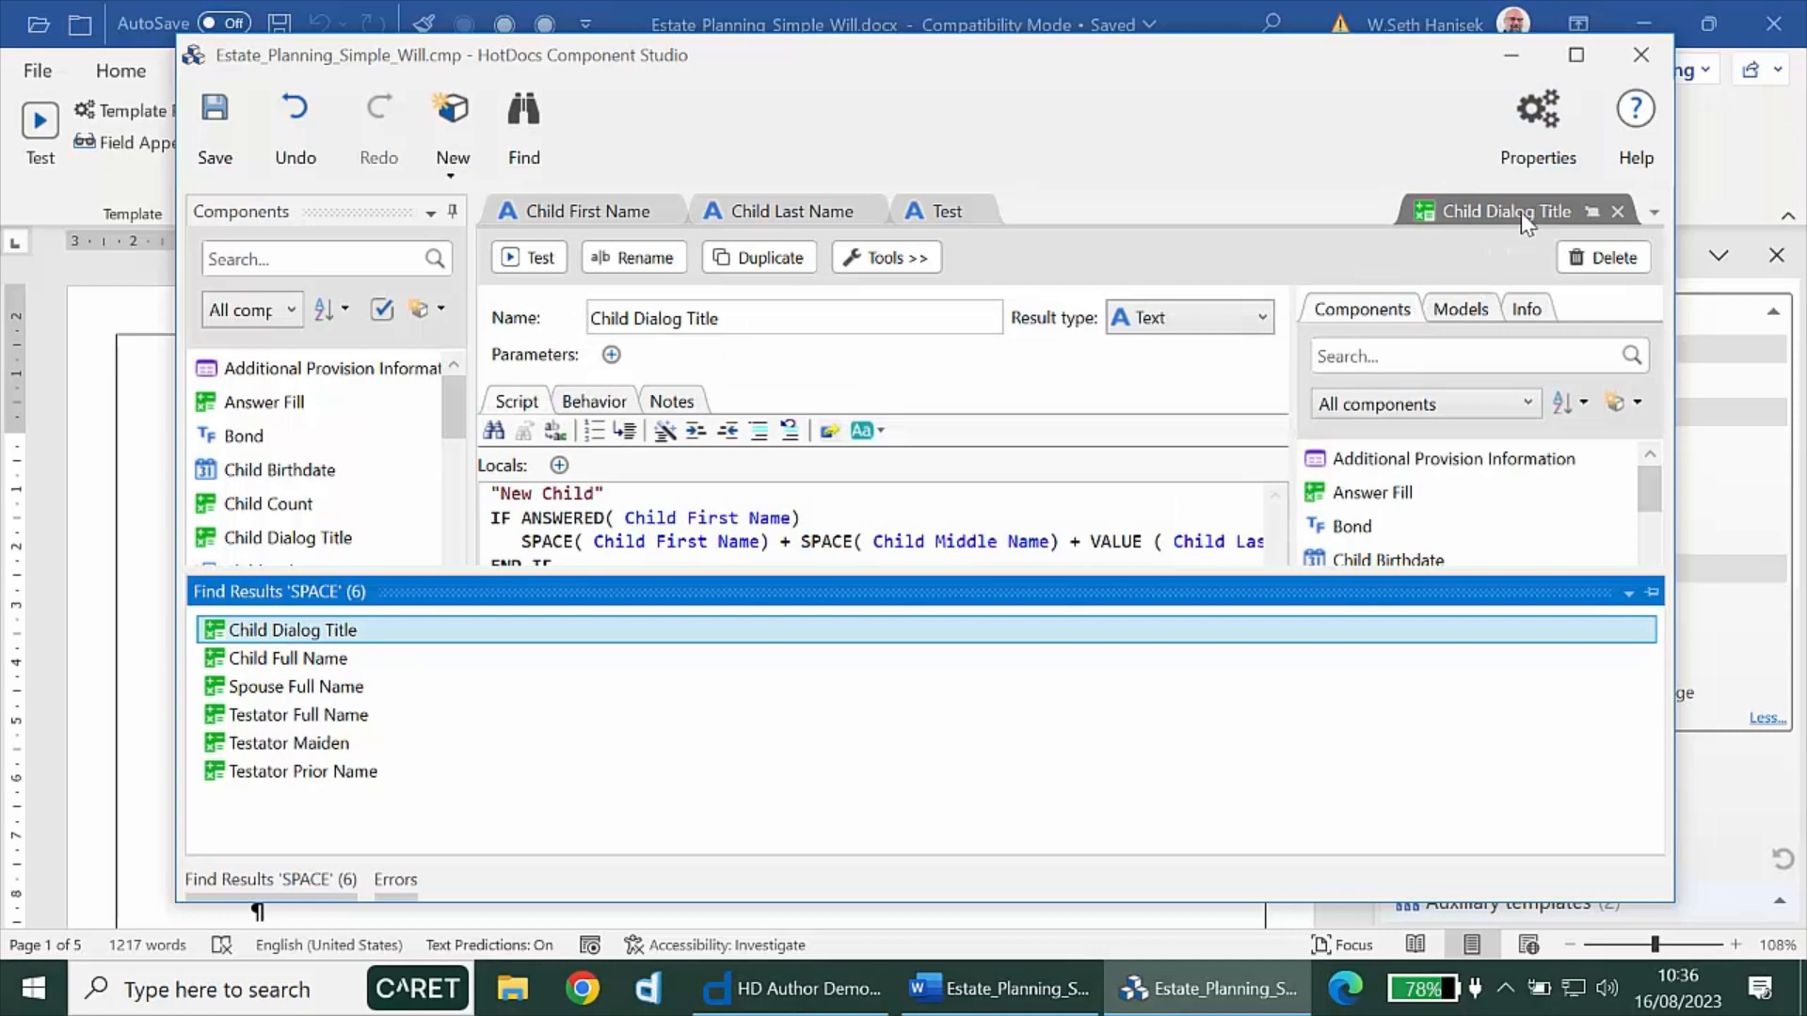
double_click(290, 663)
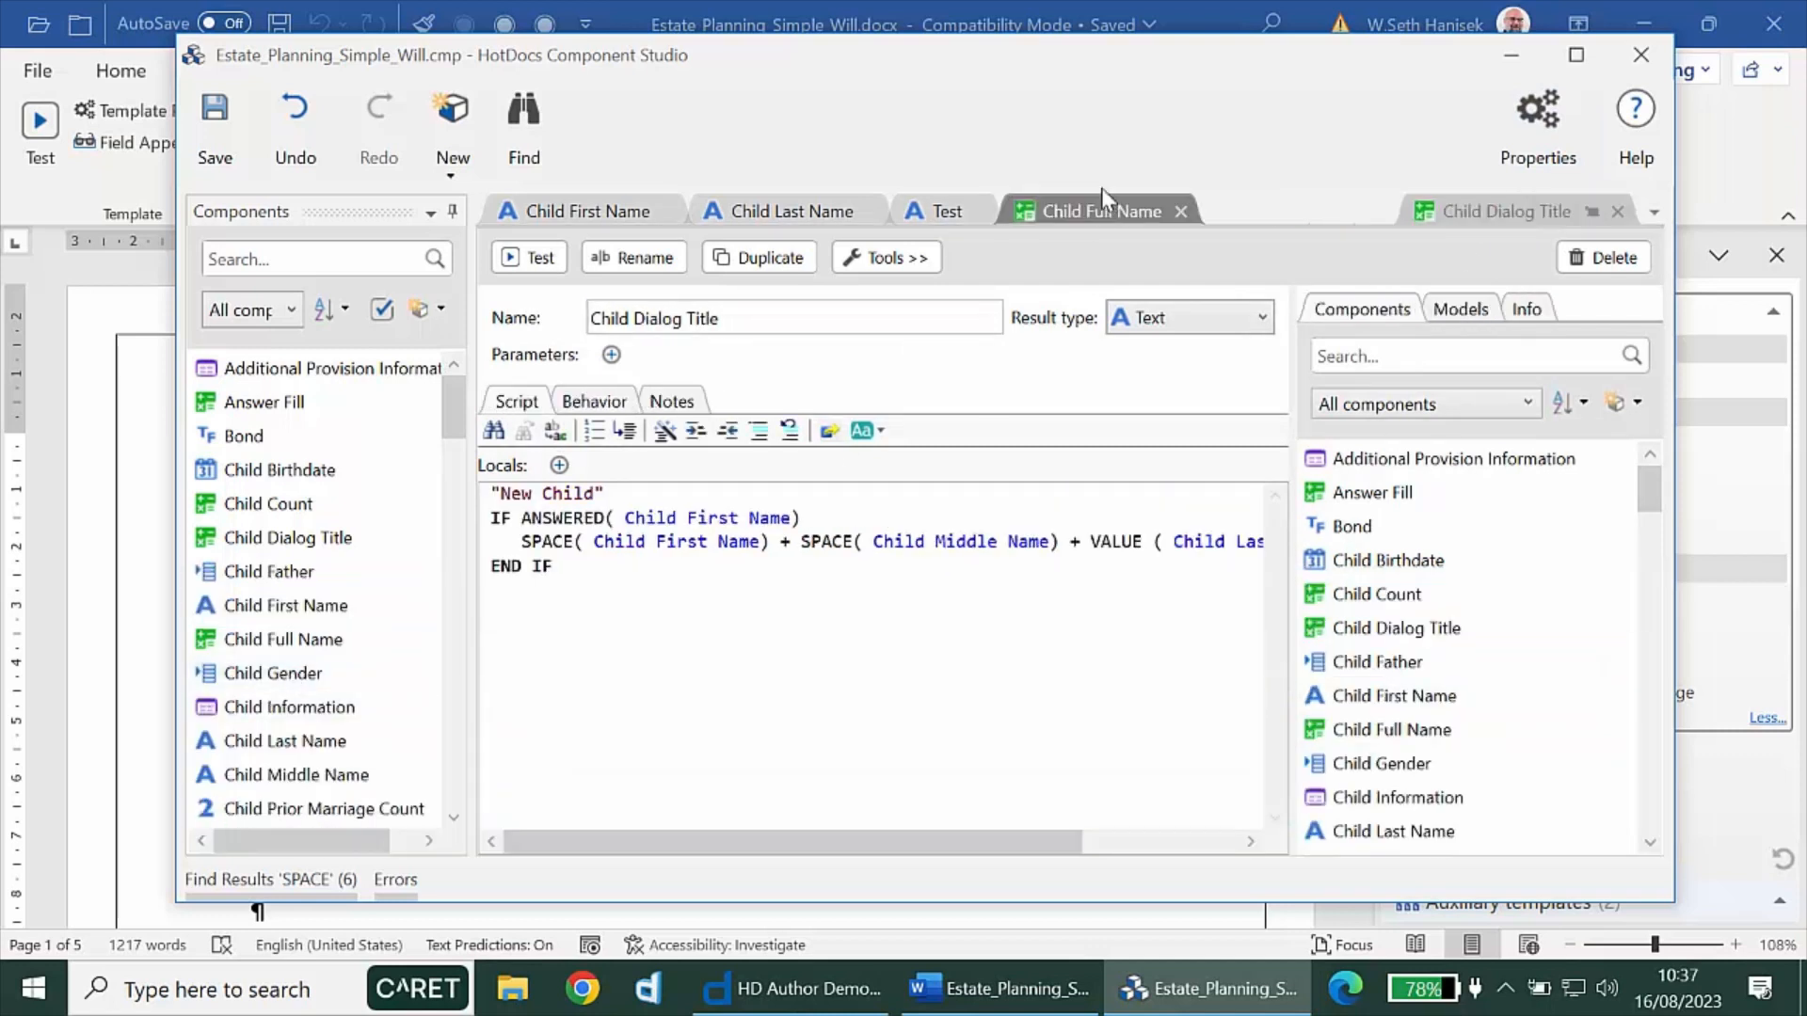
click(1094, 212)
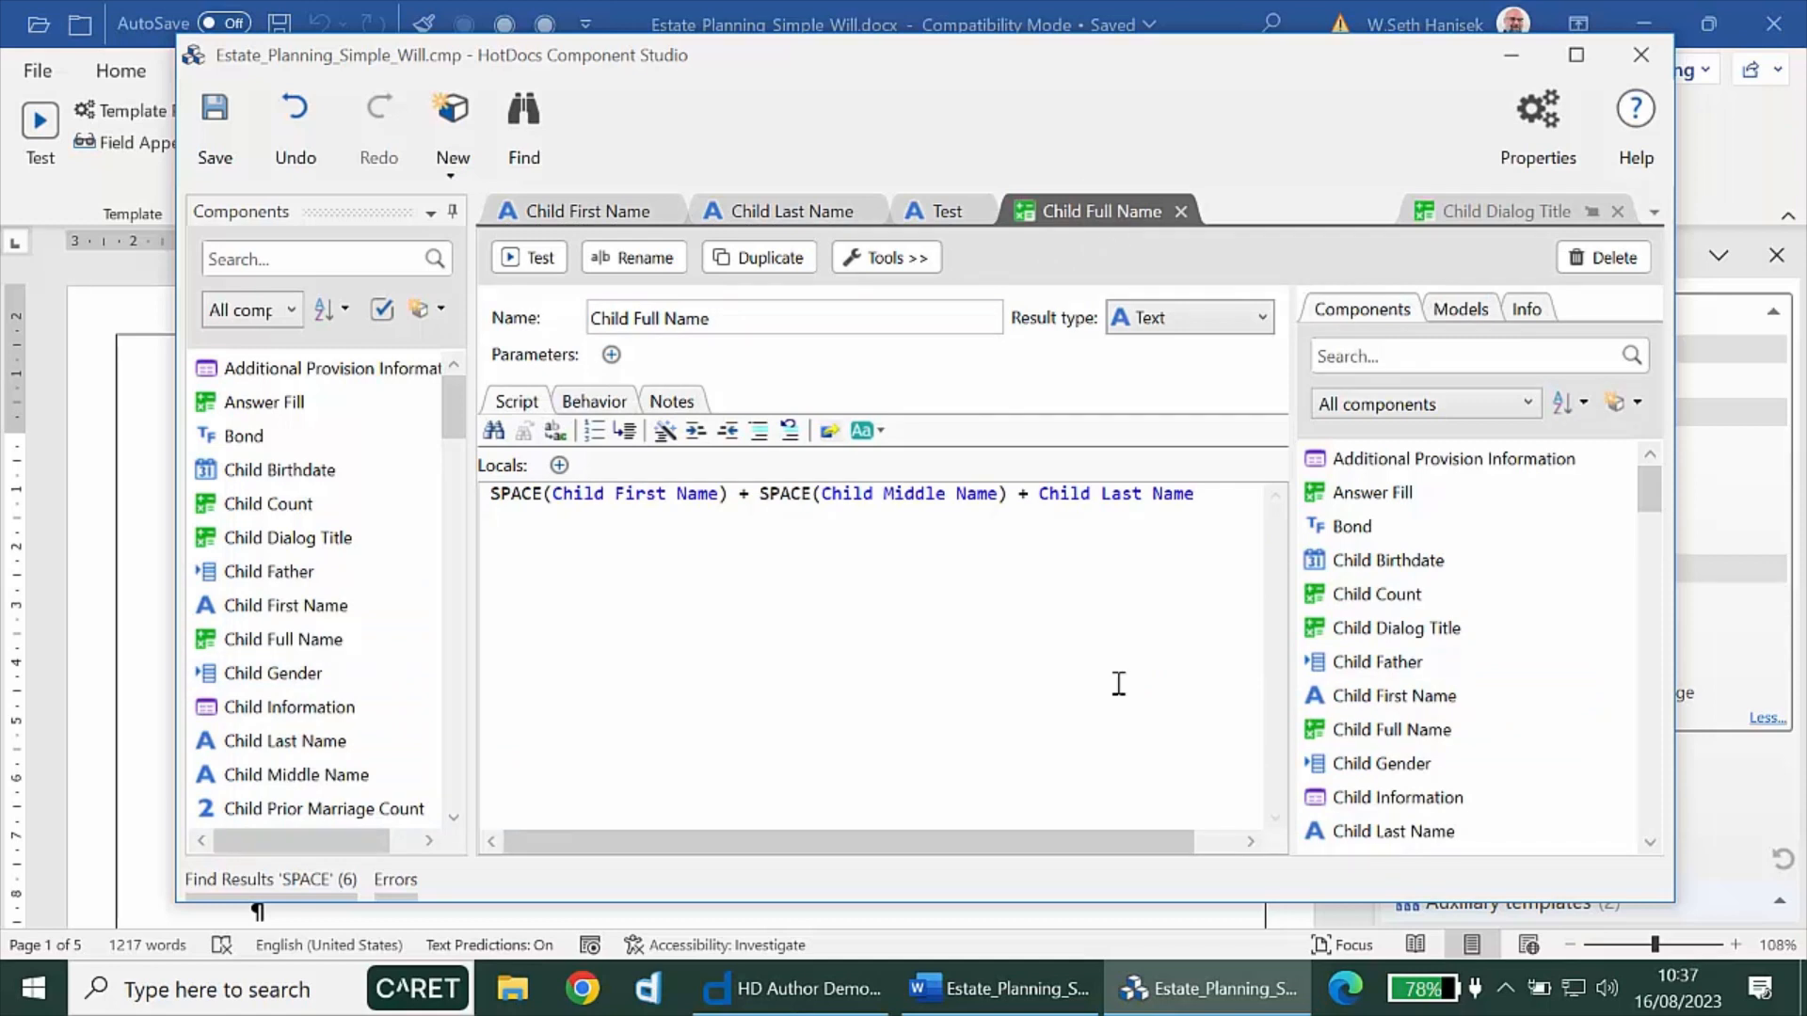